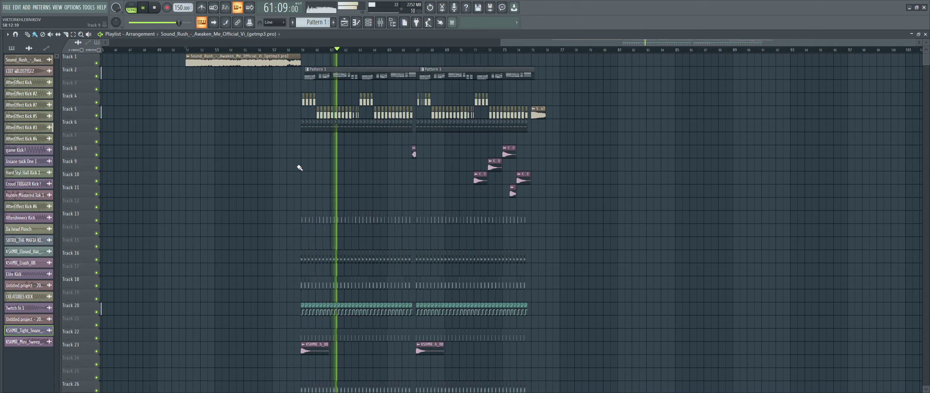
Open the mixer to watch the levels during arrangement playback, and stop playback at the end of the drop
key(F9)
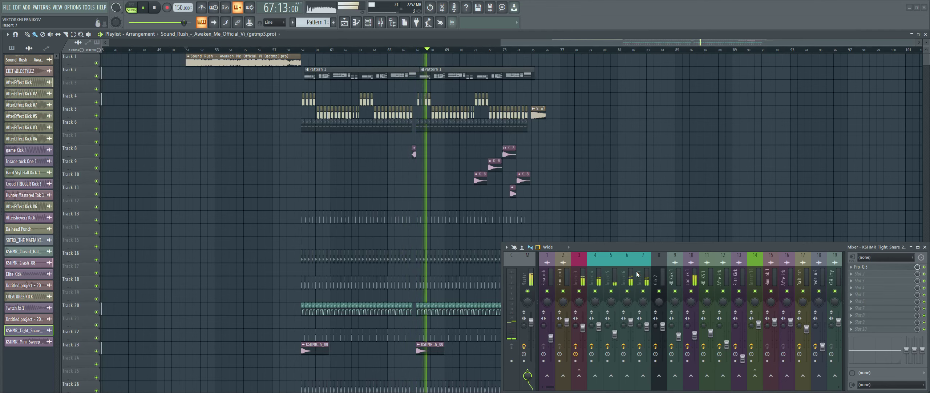
scroll(446, 192, down, 3)
scroll(446, 193, up, 3)
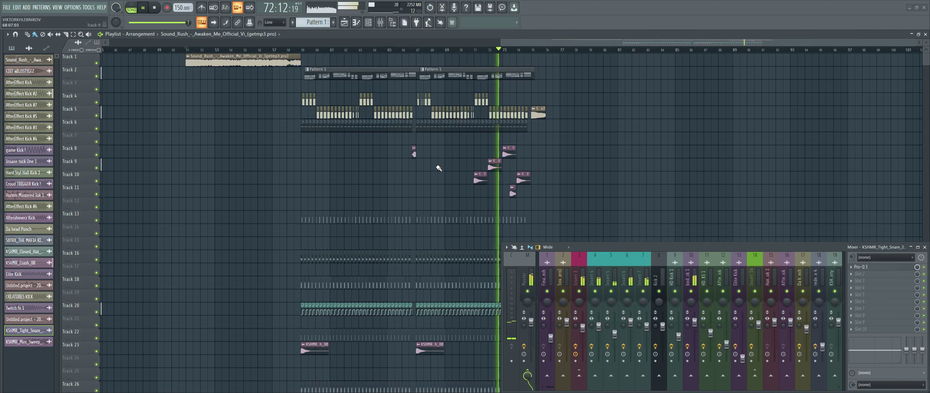
scroll(439, 167, down, 5)
drag(927, 43, 927, 37)
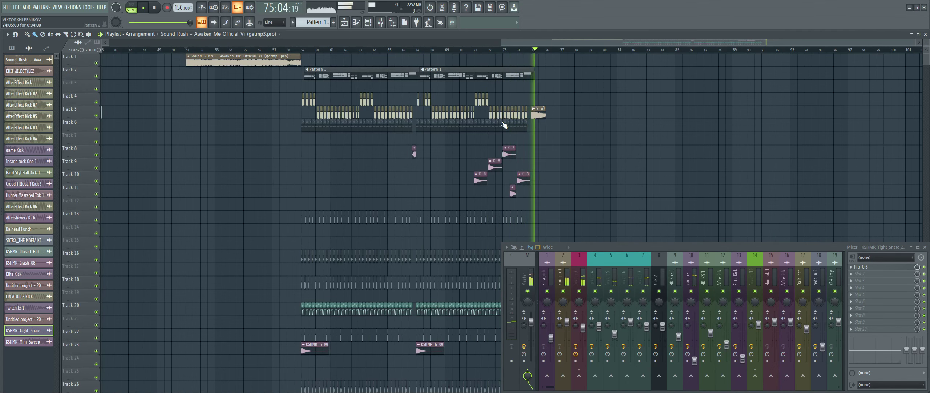
key(space)
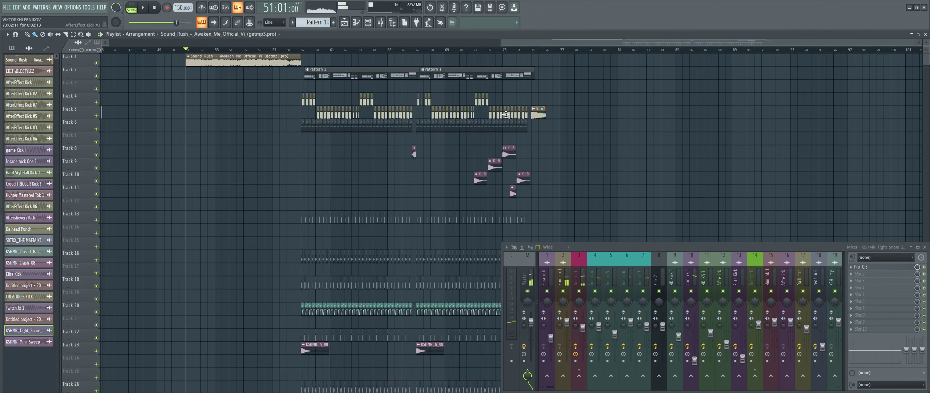
Move the playhead to bar 59, solo Track 2 in the playlist, and play the melody from there
click(297, 49)
scroll(301, 50, up, 2)
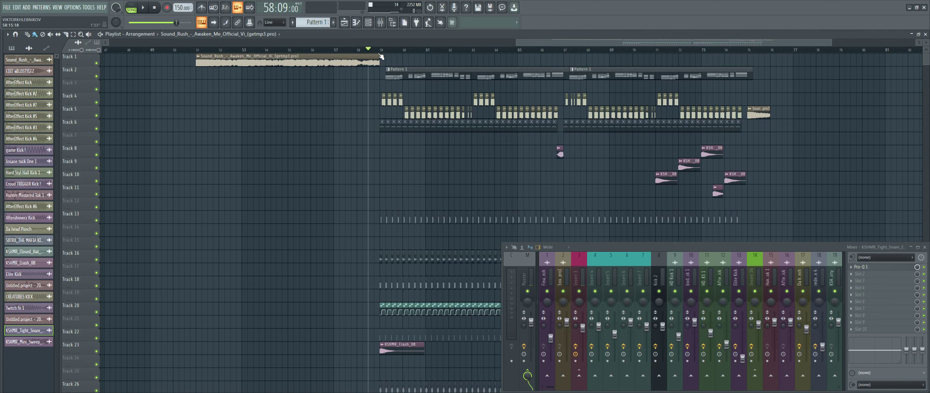
scroll(392, 53, up, 3)
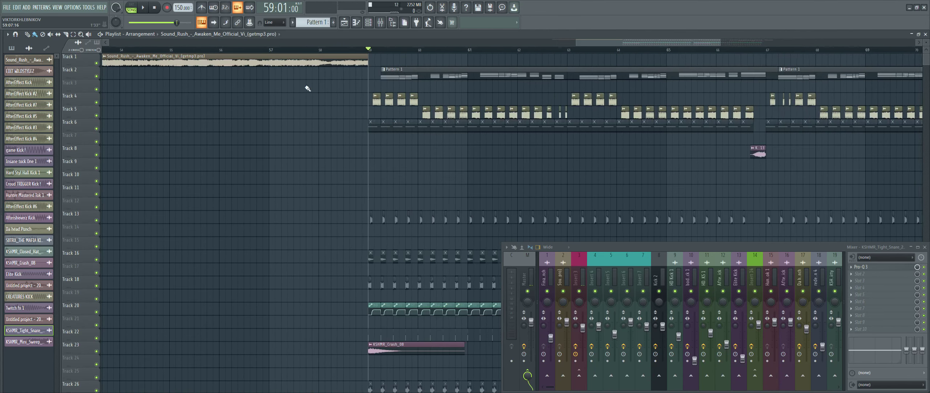
right_click(96, 77)
key(space)
scroll(375, 53, down, 3)
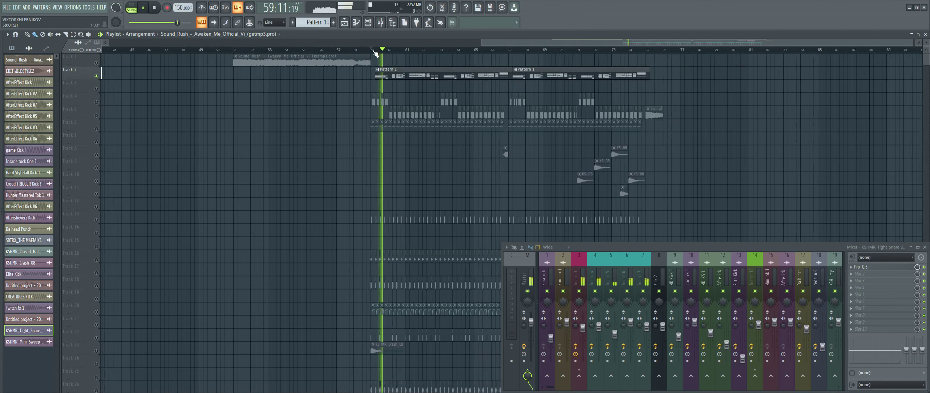
scroll(375, 54, down, 3)
Select Insert 3 in the mixer and examine its effects chain during playback
click(579, 277)
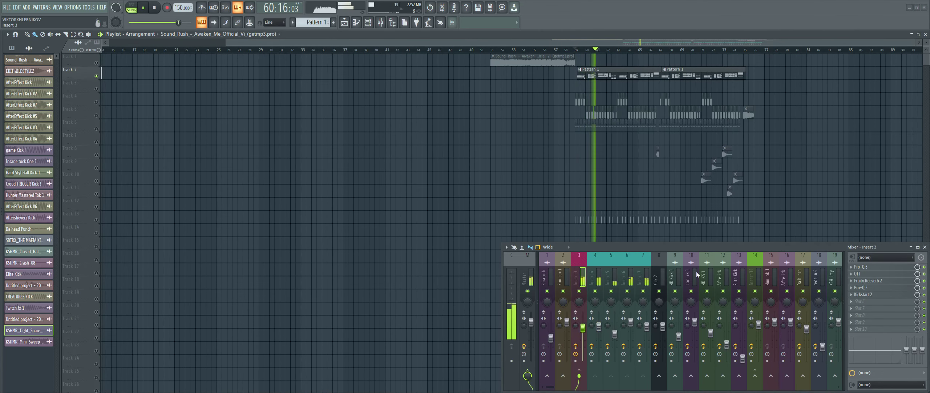
click(888, 295)
click(889, 295)
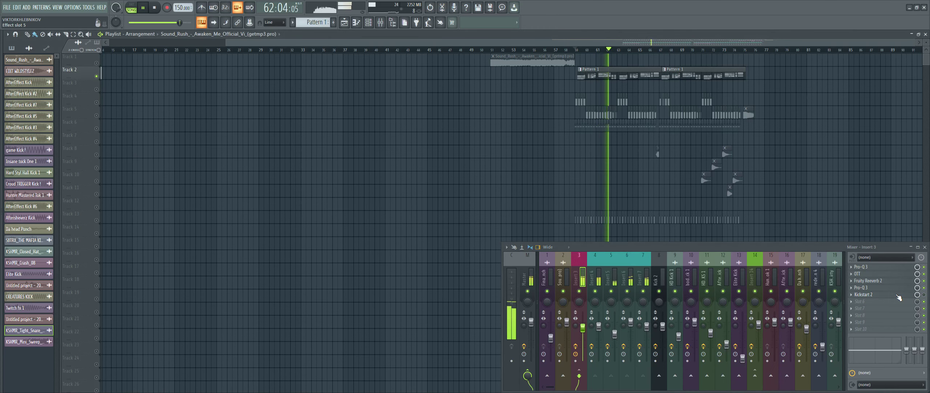
scroll(676, 47, up, 3)
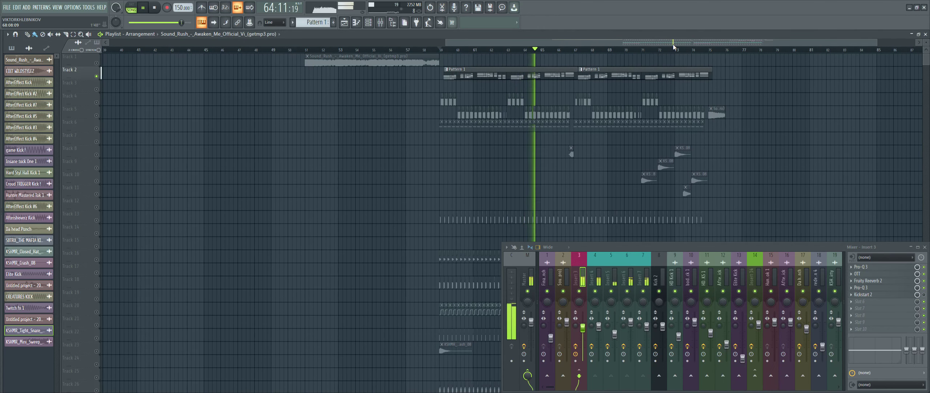
Open the channel rack over the playlist to show the instrument channels of Pattern 1
click(368, 22)
click(312, 42)
click(306, 48)
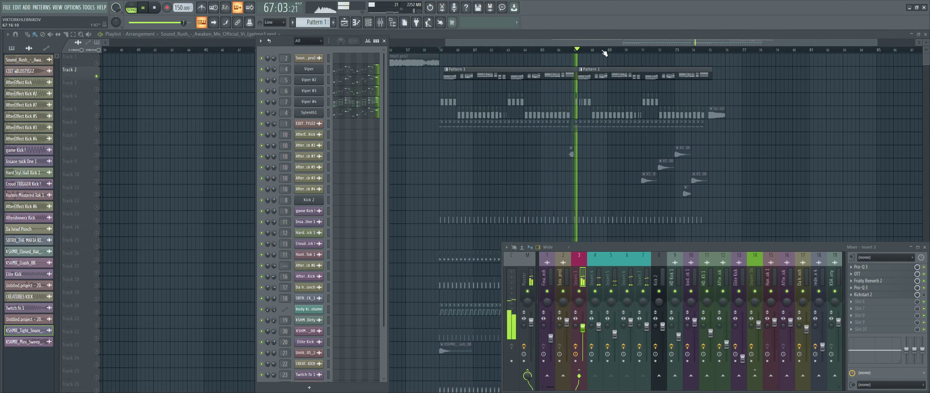
scroll(597, 46, up, 3)
scroll(597, 49, down, 3)
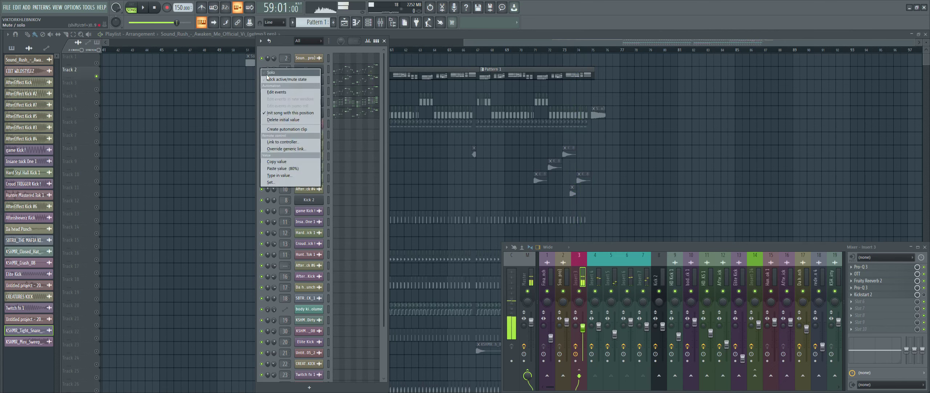
Solo the Viper channel, open its synth window, and play the pattern with only that layer
click(265, 76)
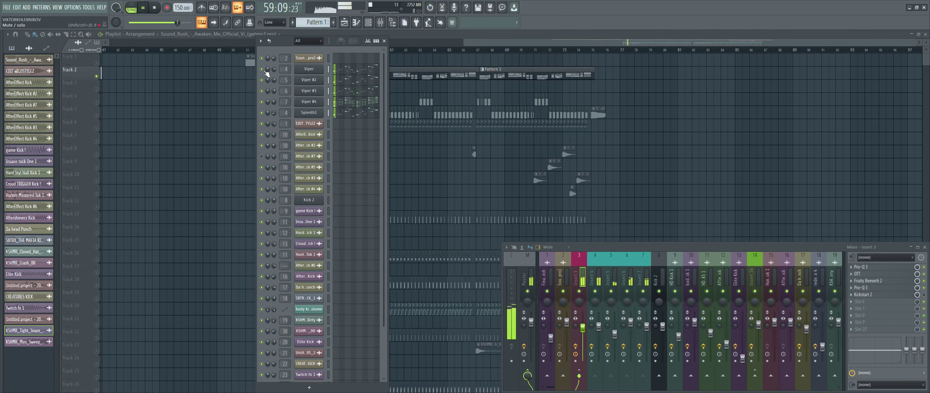
right_click(265, 71)
click(317, 74)
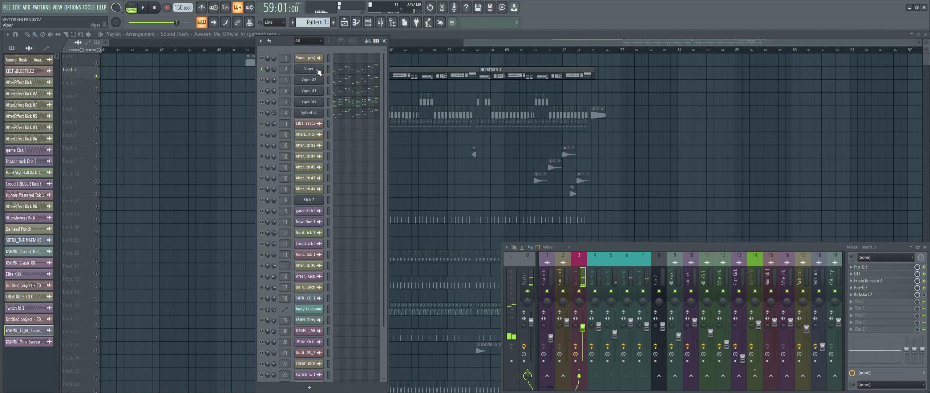
click(318, 70)
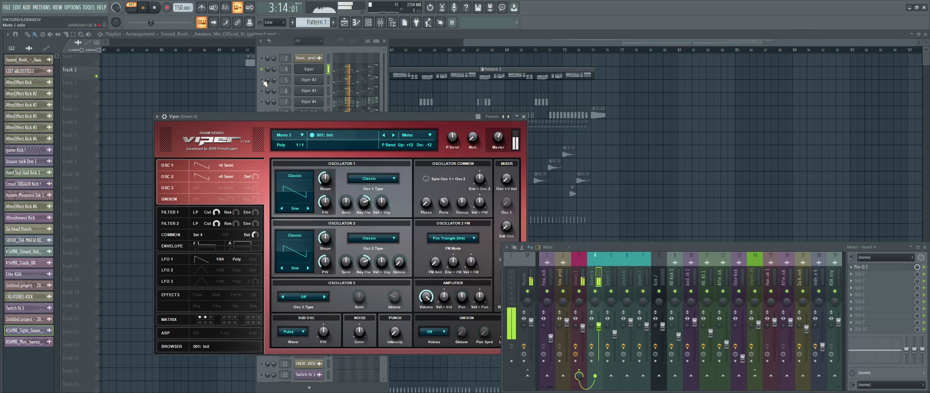
key(space)
click(586, 269)
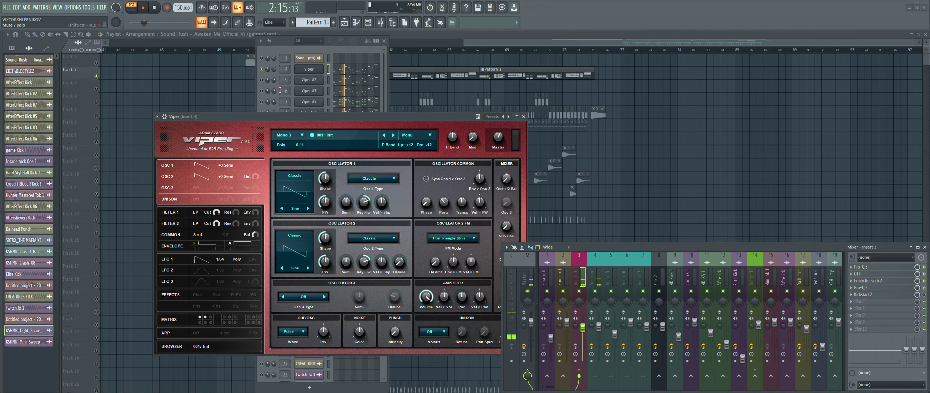
Examine Viper's filter, LFO and modulation matrix settings, and close the synth
drag(299, 116, 302, 90)
click(173, 191)
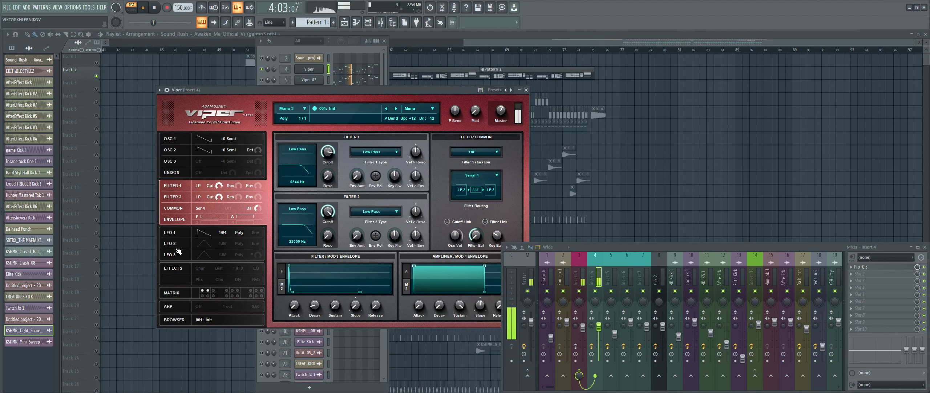
click(178, 251)
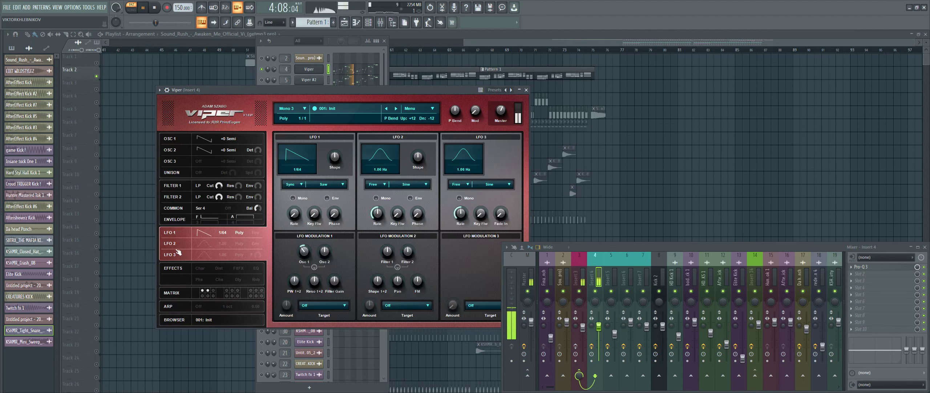
click(178, 295)
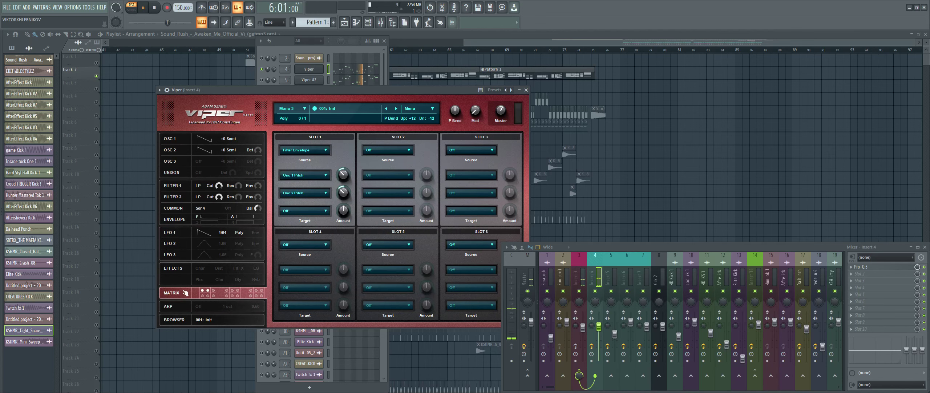
click(527, 89)
Solo the Viper #2 channel, review its oscillator, filter, effects and matrix settings, and close the synth
right_click(261, 79)
click(271, 83)
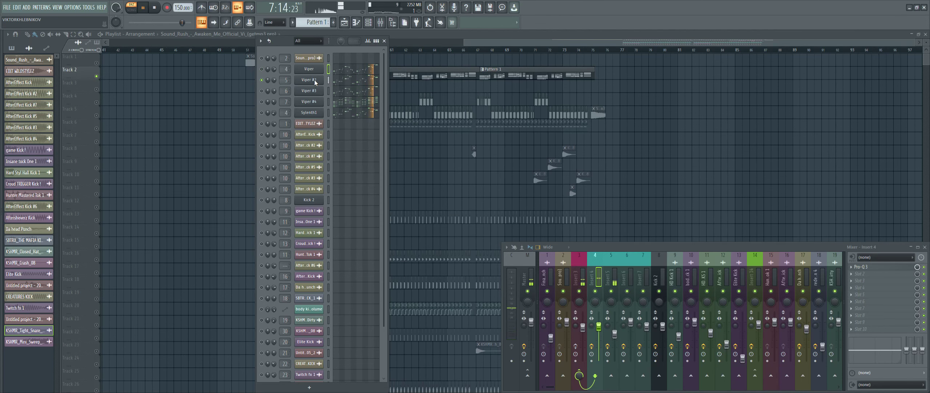
click(314, 81)
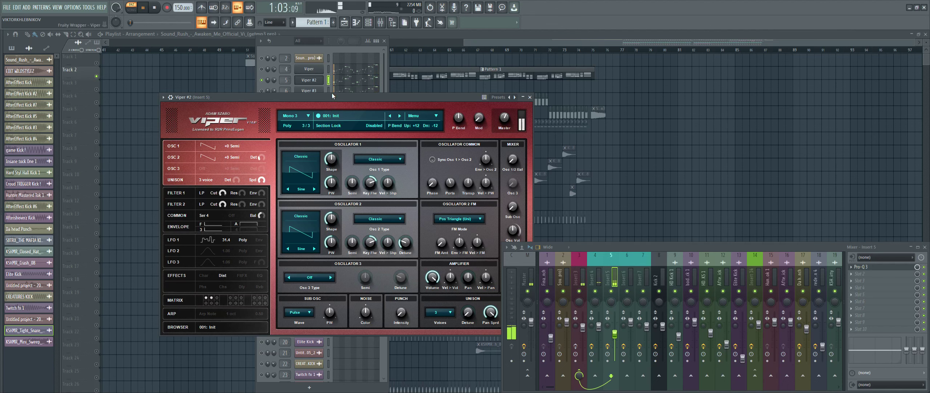
click(174, 232)
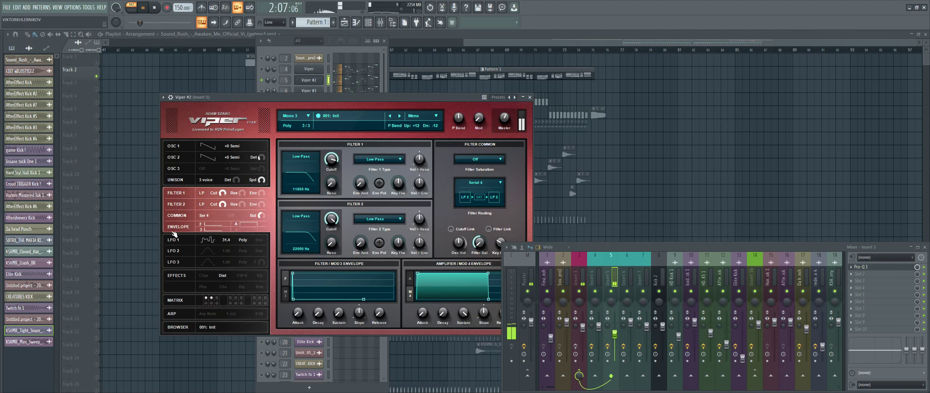
click(178, 279)
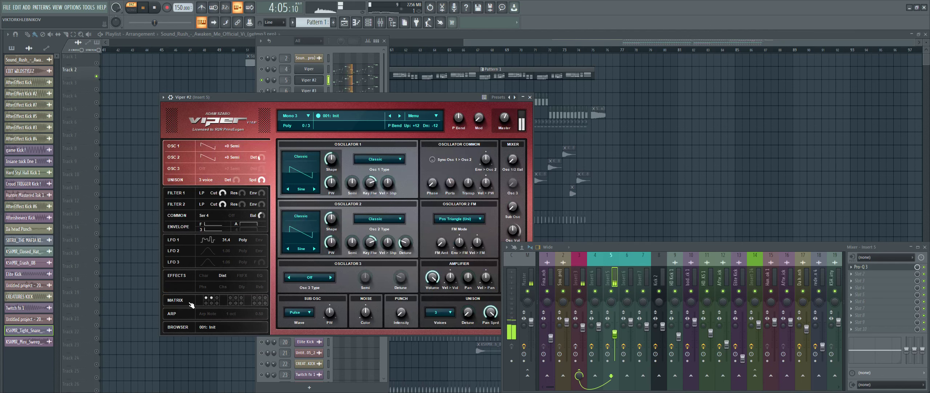
click(191, 304)
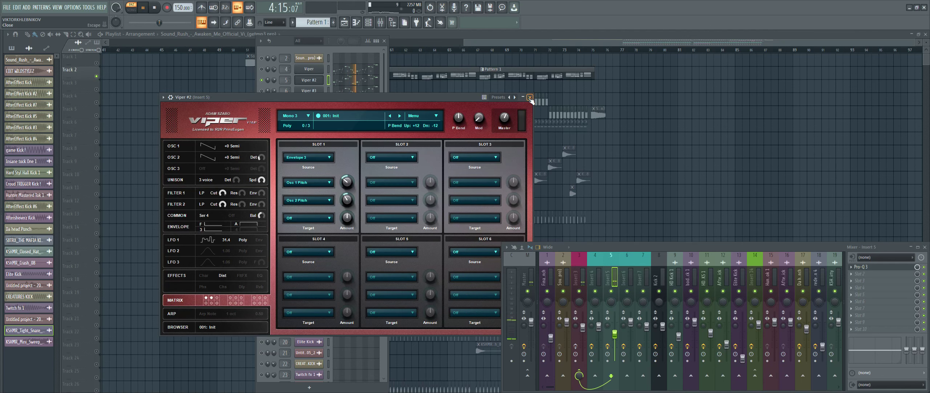
click(530, 97)
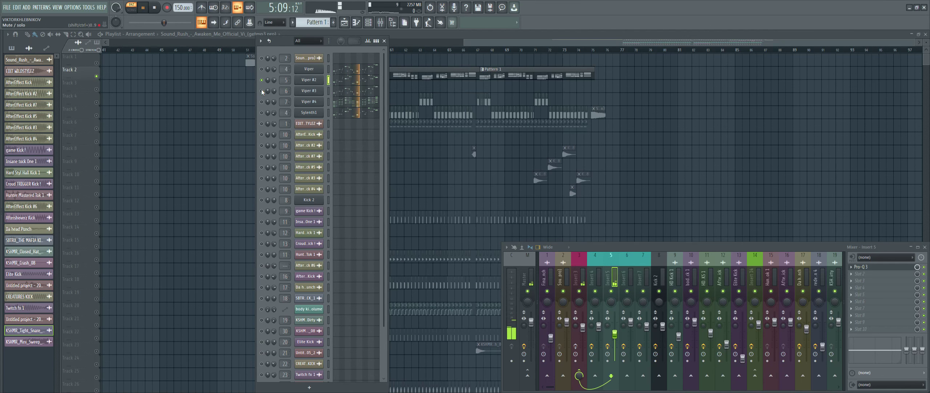
Solo the Viper #3 channel, review its oscillator, filter and matrix settings, and close the synth
click(262, 90)
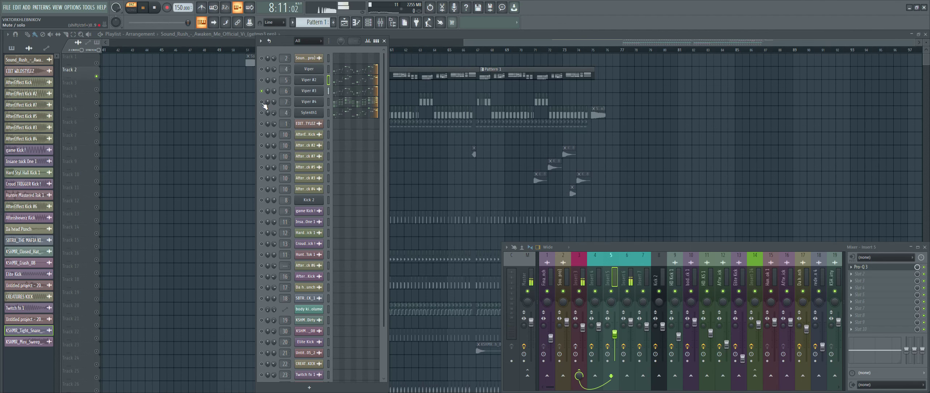
click(298, 93)
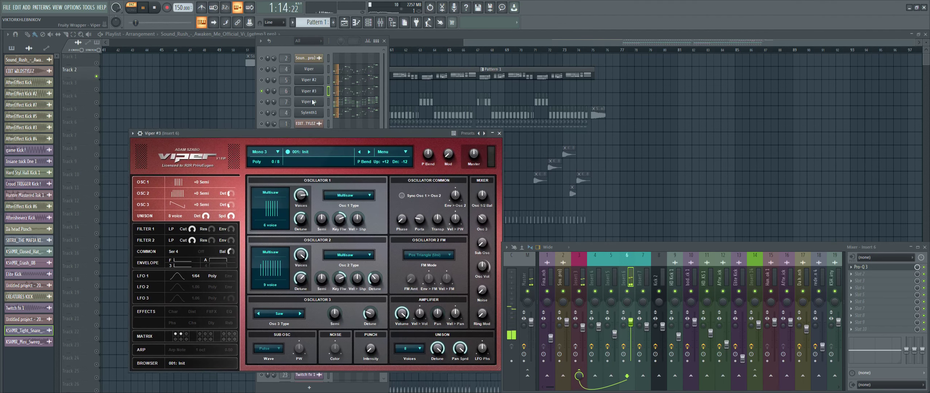
click(173, 208)
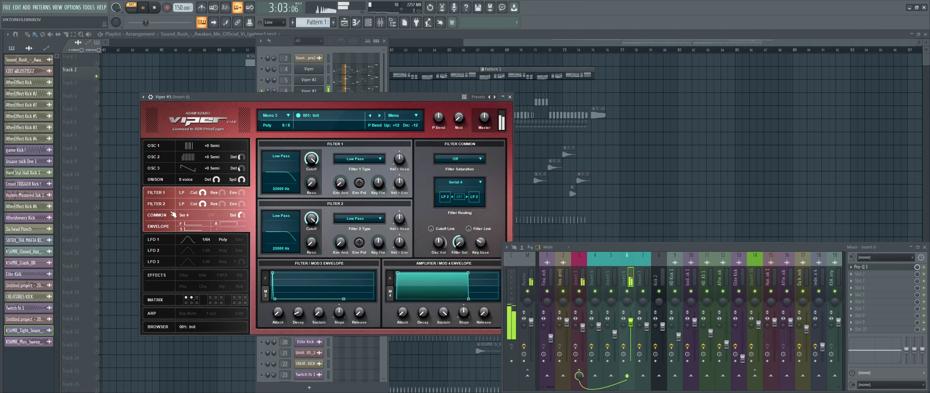
click(174, 261)
click(174, 220)
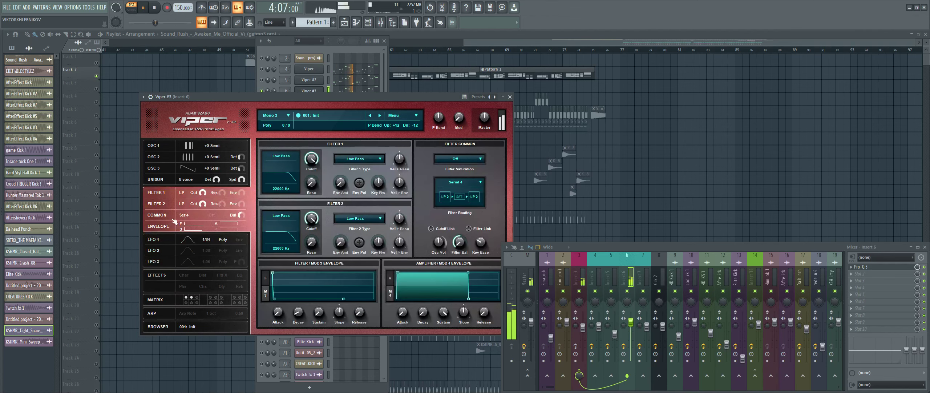
click(173, 284)
click(170, 300)
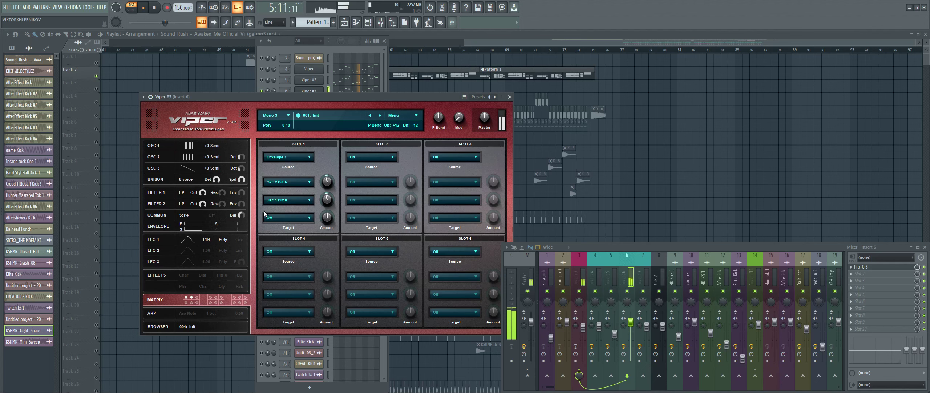
click(173, 182)
click(508, 96)
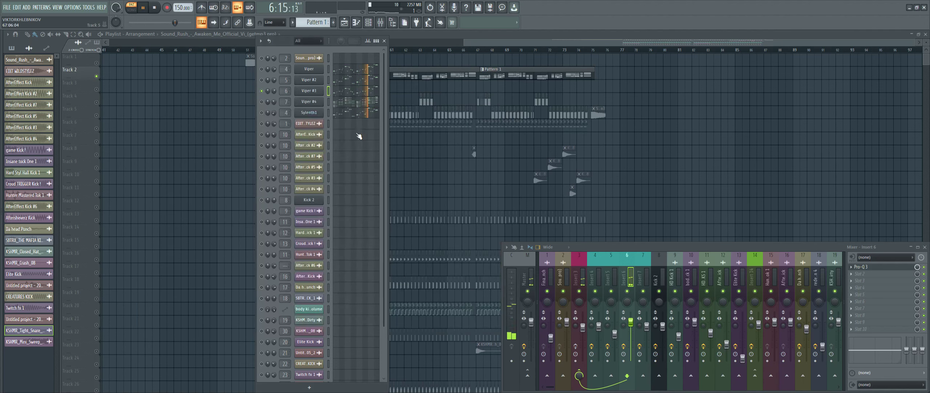
Solo the Viper #4 channel, review its oscillator, filter, effects and matrix settings, and close the synth
right_click(262, 102)
click(272, 108)
click(314, 103)
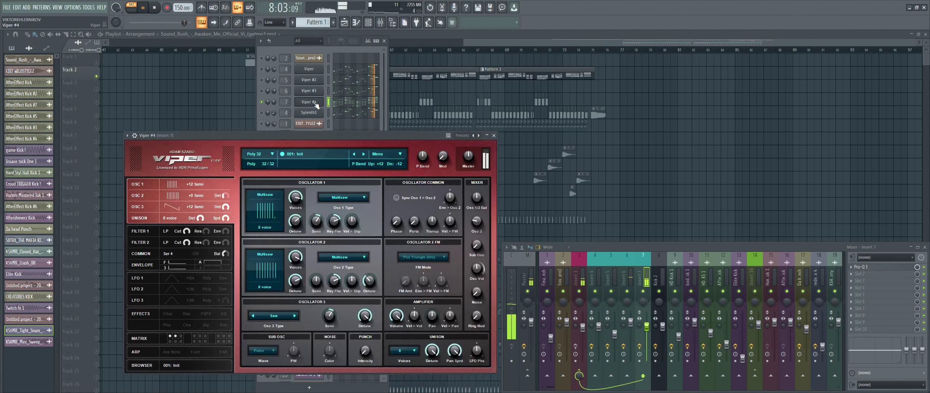
drag(312, 133, 320, 107)
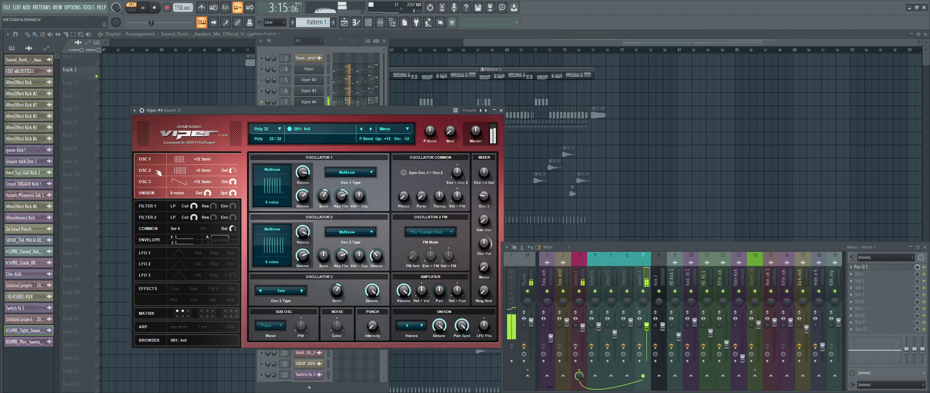
click(149, 228)
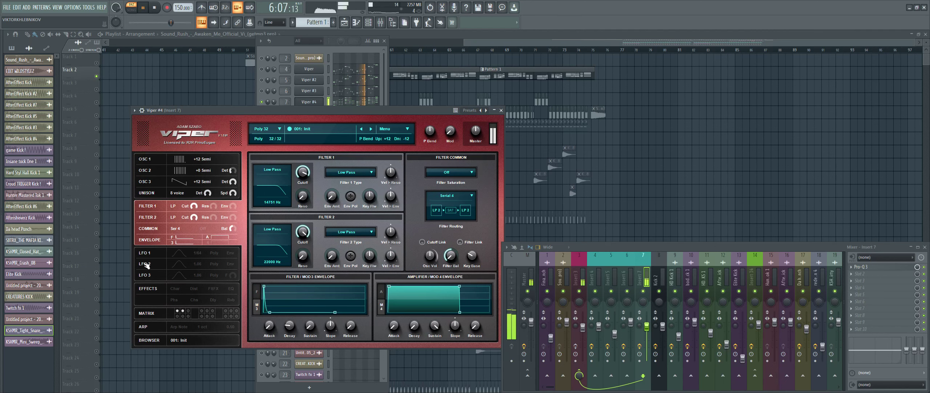
click(156, 300)
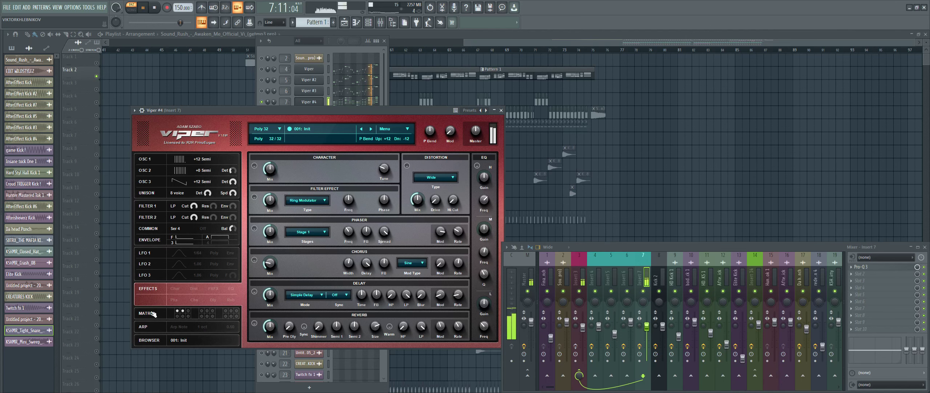
click(153, 314)
click(502, 110)
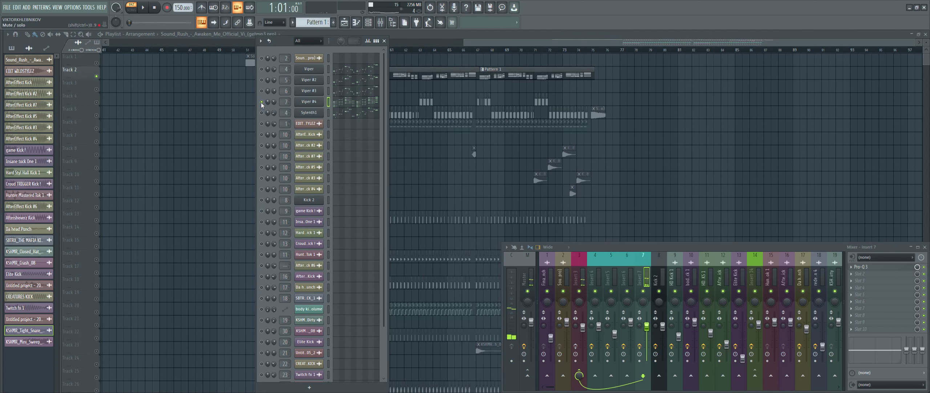
Open the Sylenth1 layer and examine its LD Angels & Demons preset
click(311, 112)
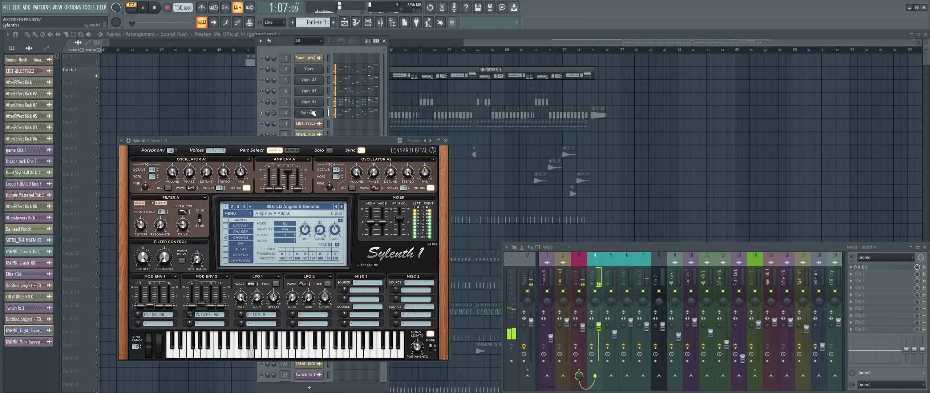
drag(311, 140, 317, 123)
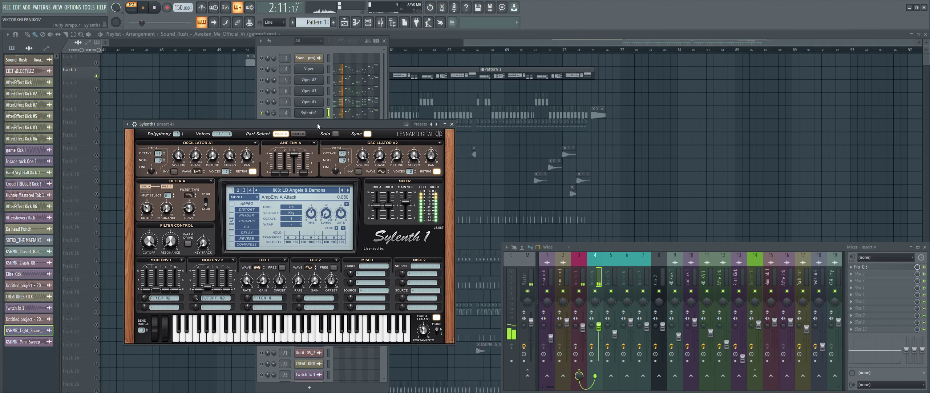
Turn the four Viper channels back on alongside Sylenth1 and close the synth
click(261, 79)
click(308, 113)
click(309, 112)
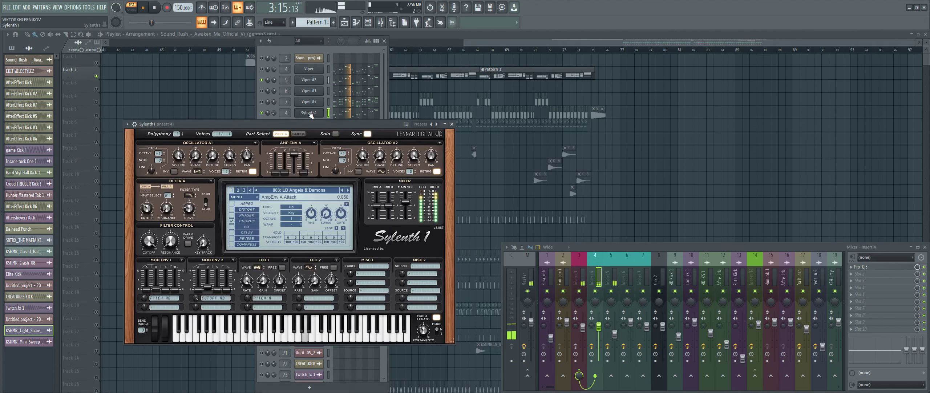
drag(309, 123, 312, 122)
click(262, 69)
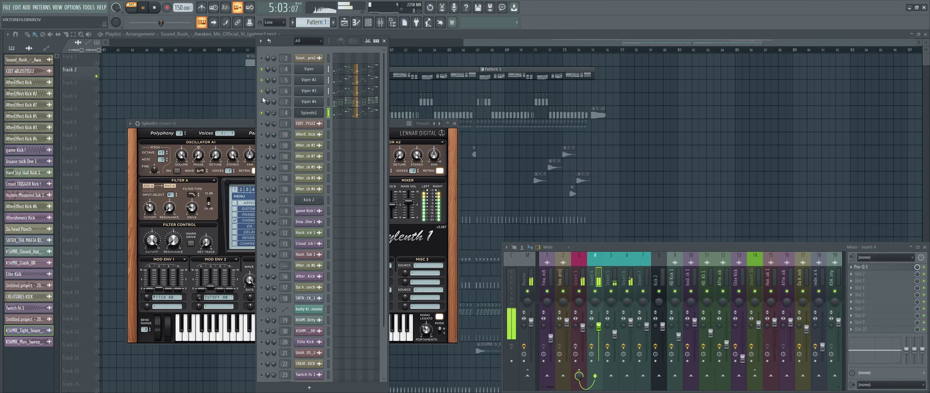
click(313, 113)
click(313, 114)
click(313, 113)
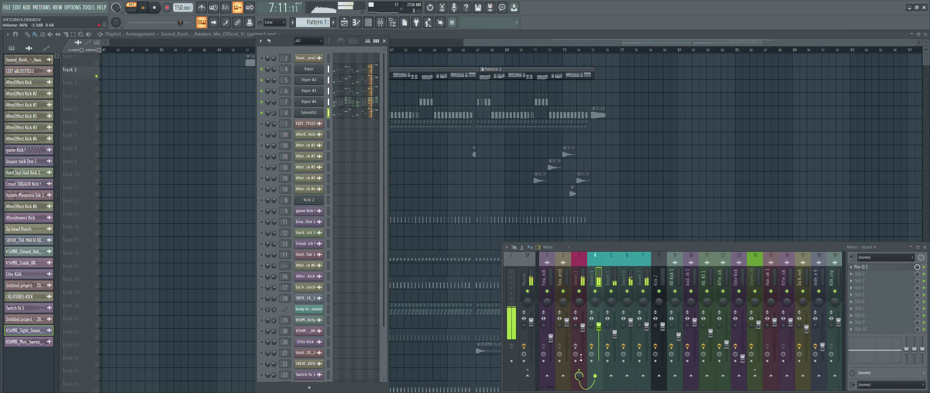
Select mixer Insert 3 and review the settings of its OTT compressor and first Pro-Q 3 equalizer
click(577, 276)
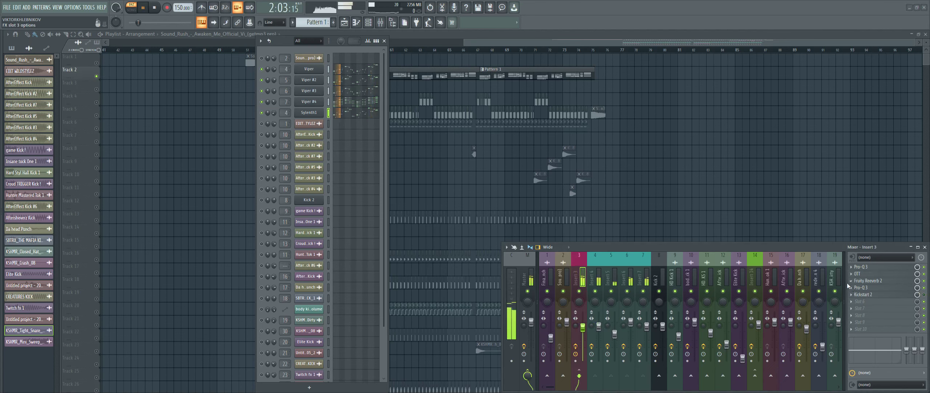
click(868, 273)
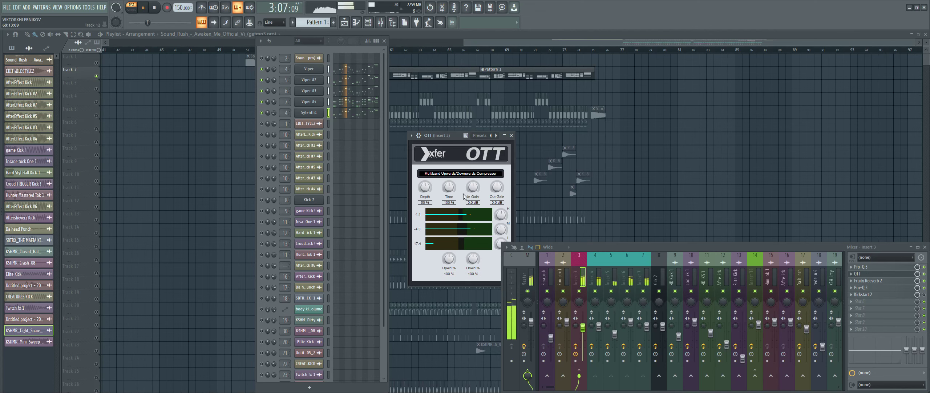
click(866, 272)
click(867, 267)
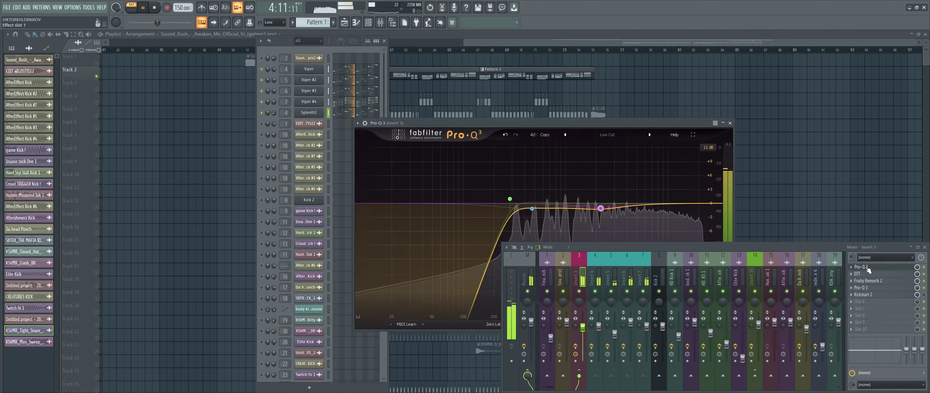
click(868, 269)
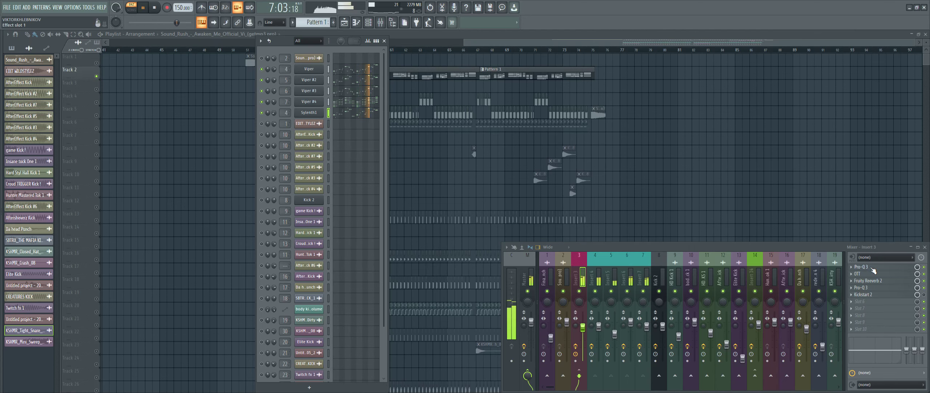
Set the Depth of OTT on Insert 3 to 40% while the song plays
key(F6)
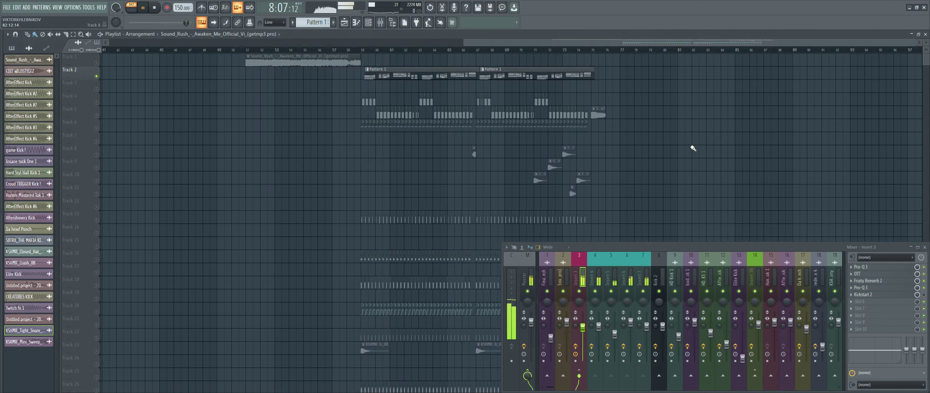
click(871, 274)
key(space)
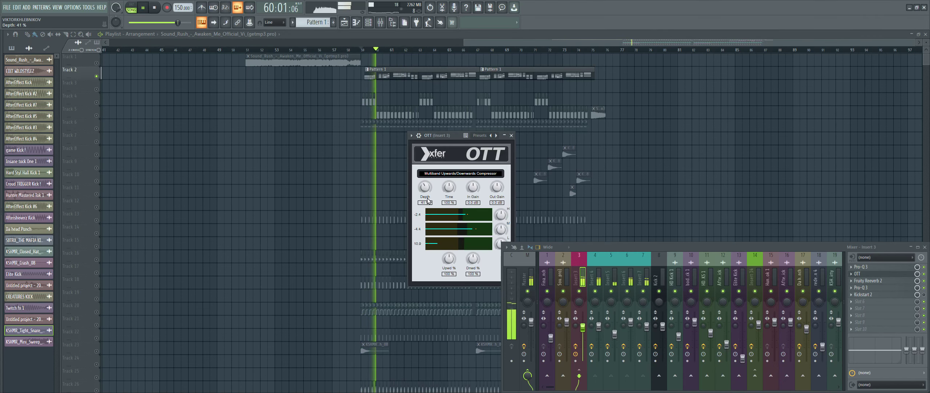
drag(428, 198, 427, 199)
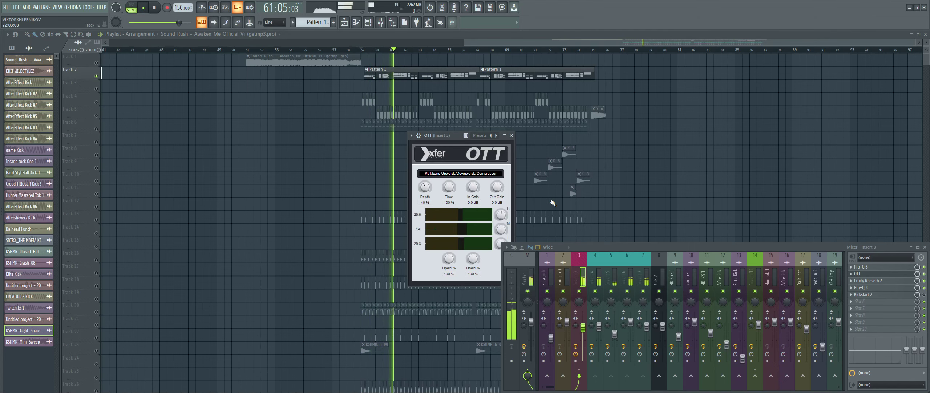
click(871, 273)
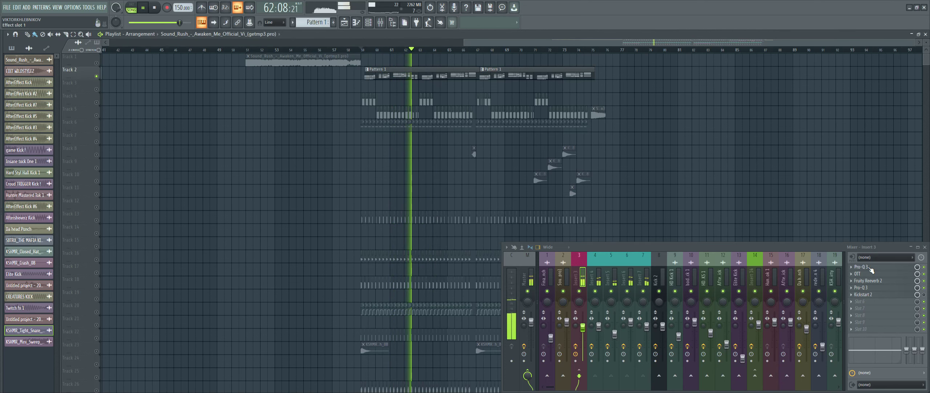
Examine both Pro-Q 3 curves on Insert 3 together with OTT, and close the three plugins
click(871, 267)
click(865, 287)
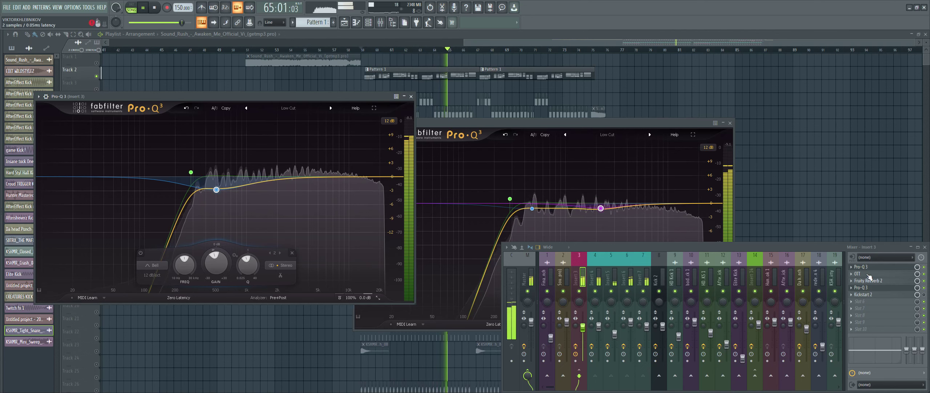
click(868, 274)
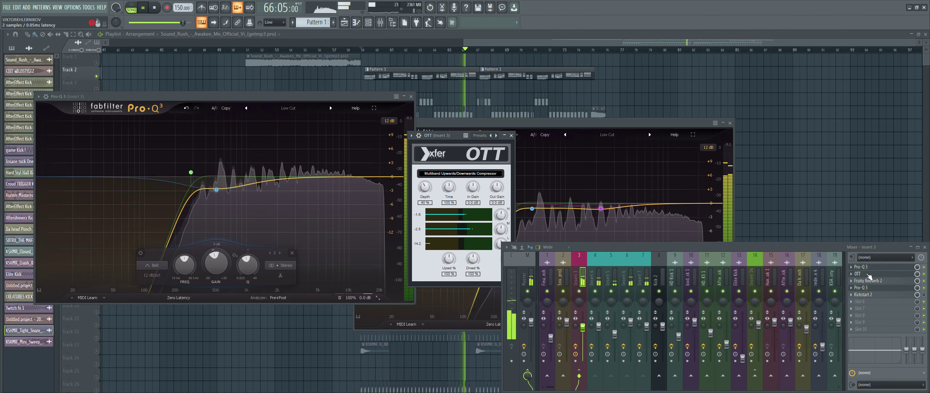
click(868, 274)
click(868, 268)
click(867, 287)
Examine the Fruity Reeverb 2 settings on Insert 3 and close the reverb
click(867, 281)
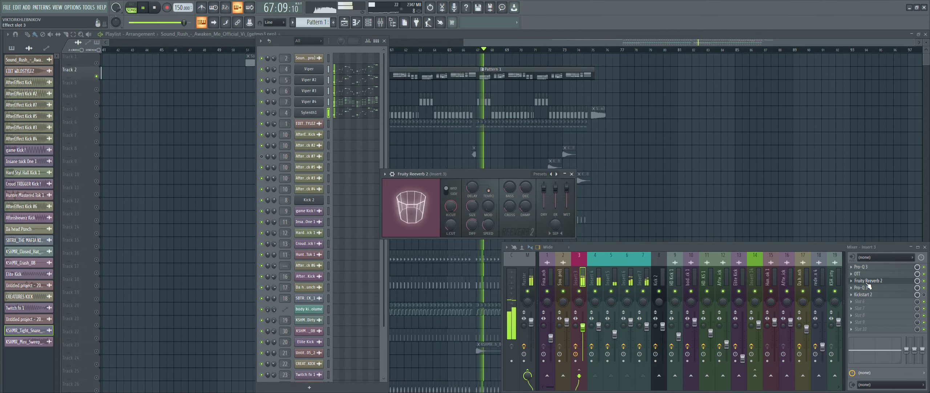
drag(478, 172, 544, 136)
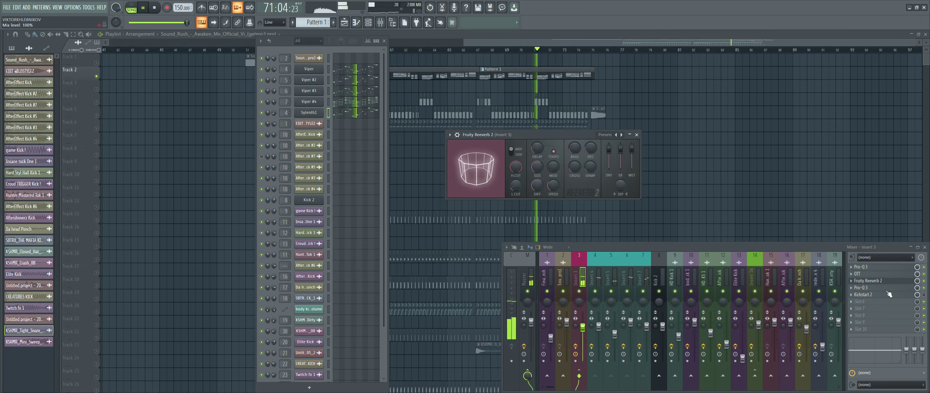
click(868, 280)
Review Kickstart 2's sidechain curve and mix on Insert 3 during playback, and close the plugin
click(865, 294)
key(space)
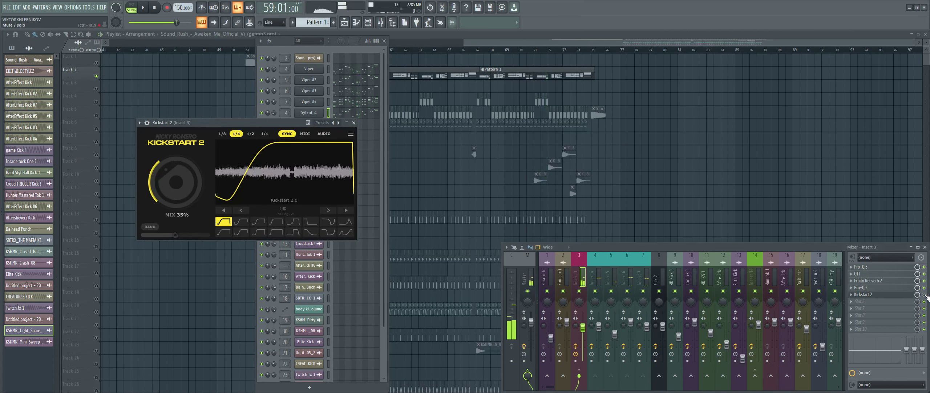
key(space)
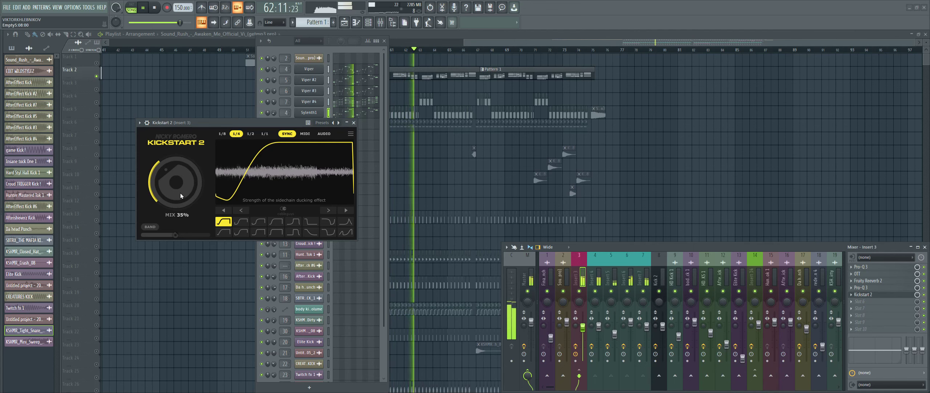
right_click(654, 160)
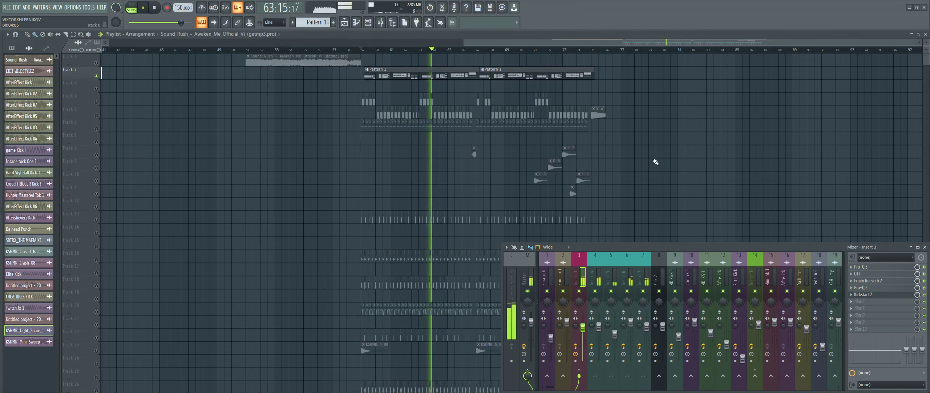
Turn all playlist tracks back on, mute the melody on Track 2, and start playback
right_click(97, 63)
key(space)
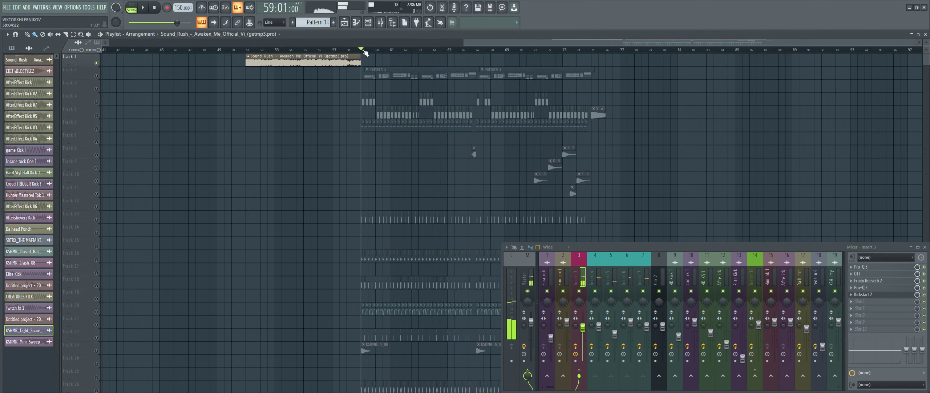
click(97, 64)
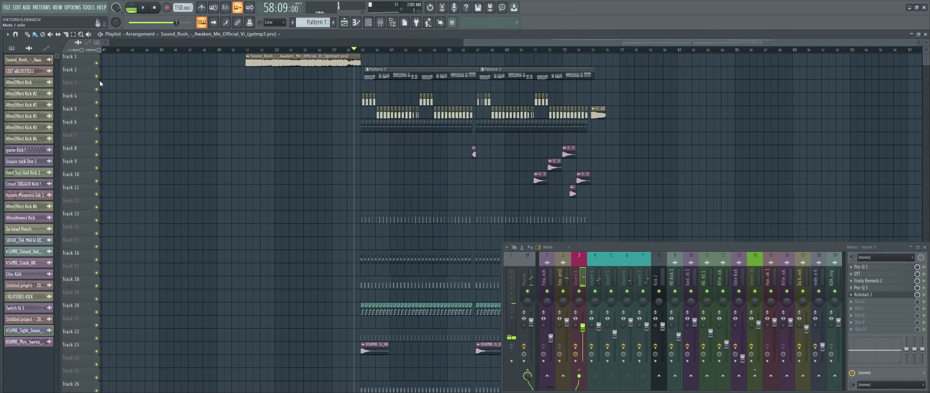
click(97, 77)
key(space)
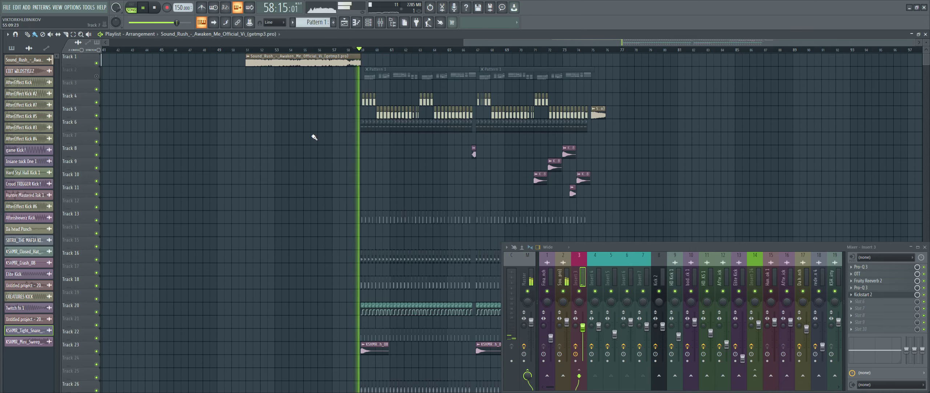
Open the channel settings of the Sound Rush clip on Track 1, check its volume, and close them
scroll(366, 118, up, 6)
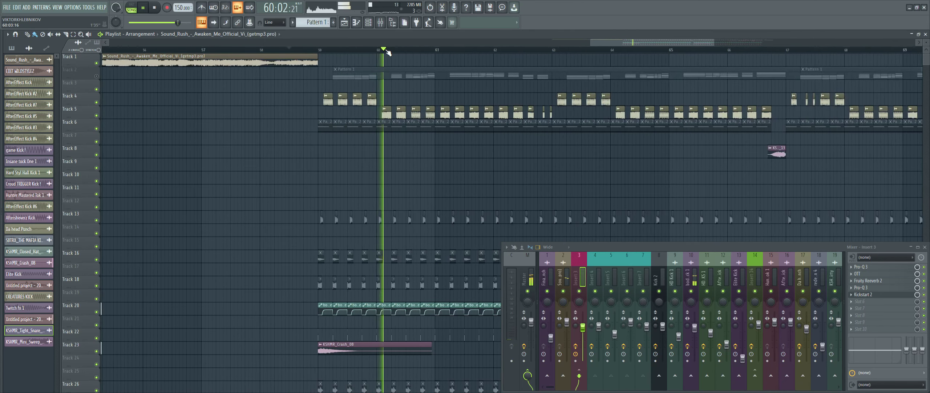
double_click(279, 59)
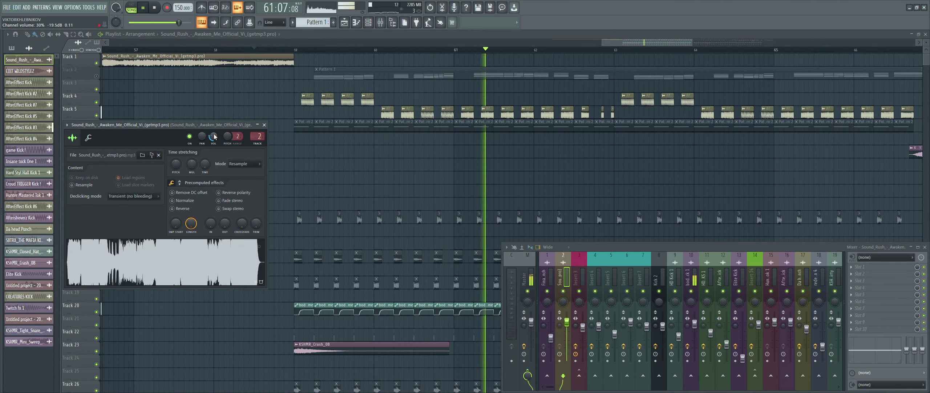
key(Escape)
Play the arrangement from around bar 60 and look over the kick, percussion and crash tracks
click(403, 51)
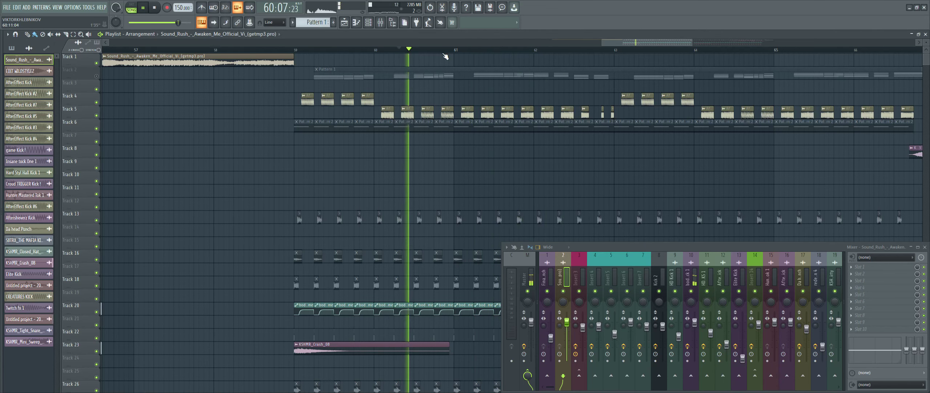
scroll(444, 54, up, 2)
scroll(445, 57, up, 1)
scroll(378, 137, down, 4)
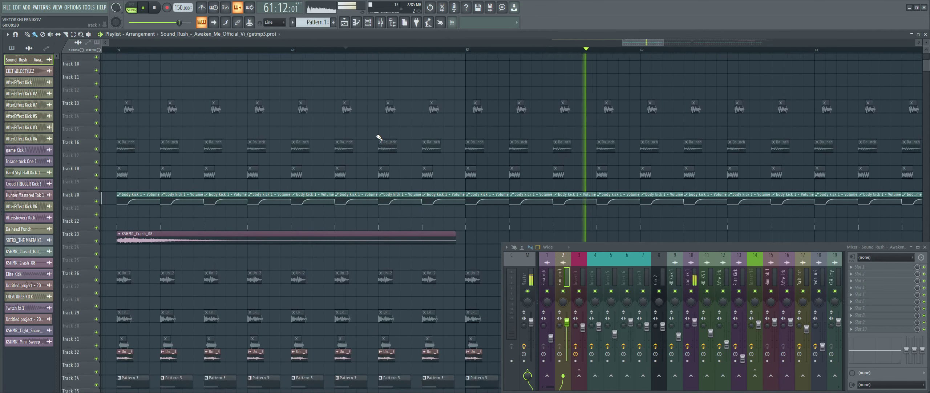
scroll(376, 51, down, 4)
scroll(403, 158, up, 3)
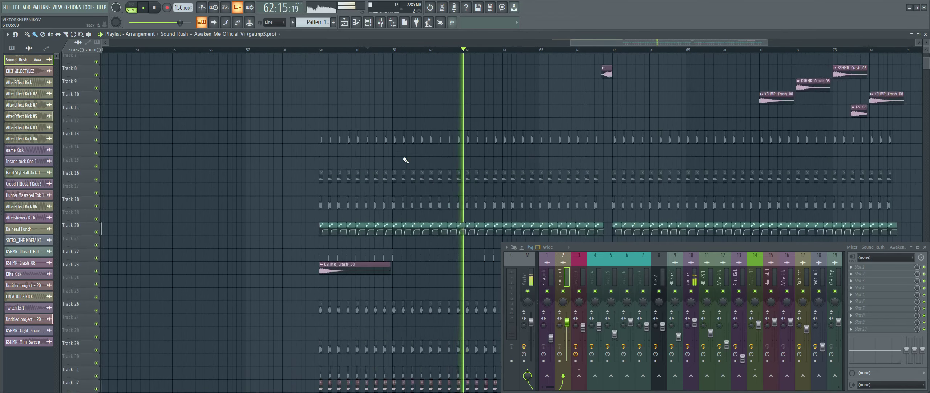
scroll(429, 128, up, 3)
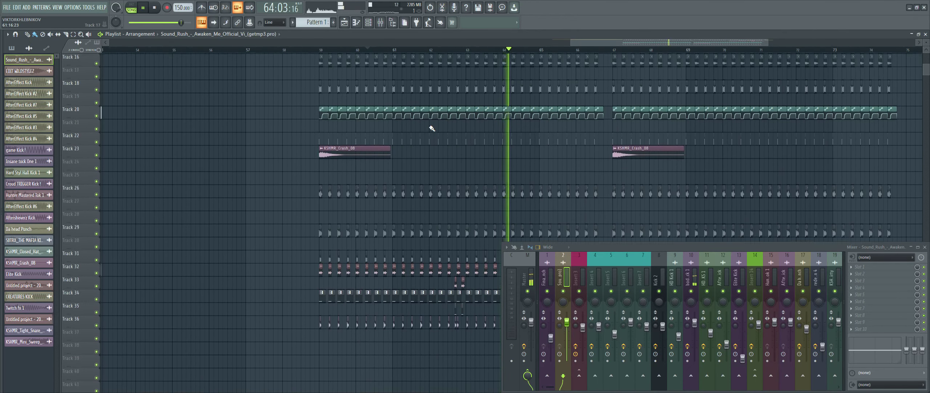
scroll(429, 127, down, 3)
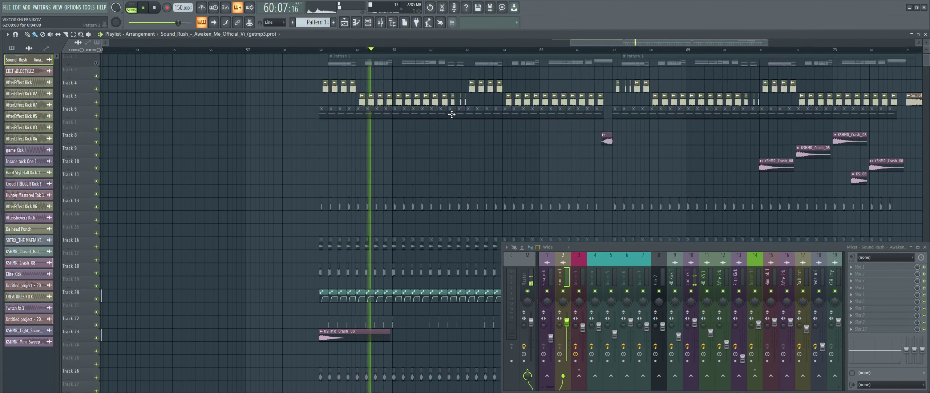
scroll(452, 115, up, 1)
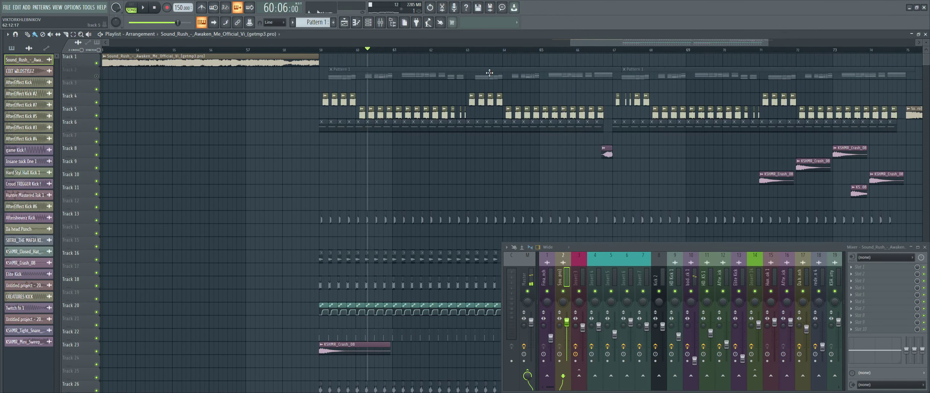
scroll(483, 45, up, 1)
Play from bar 63, examine the AfterEffect Kick #7 sample's channel settings, and close them
click(483, 49)
scroll(498, 50, up, 2)
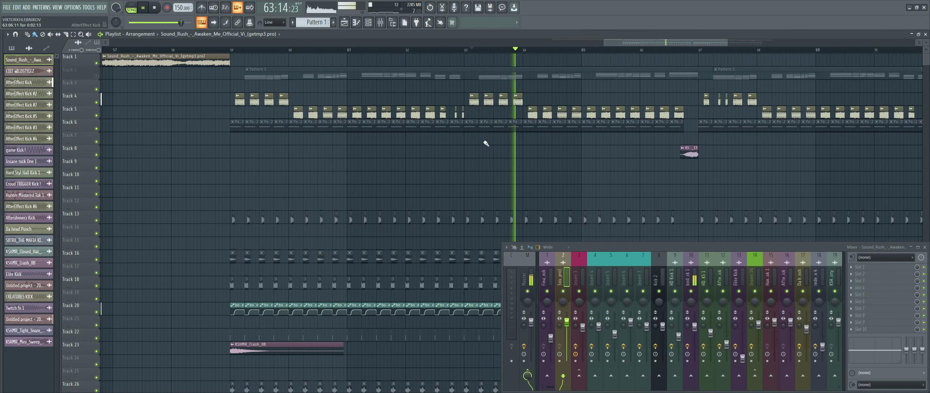
scroll(487, 149, down, 3)
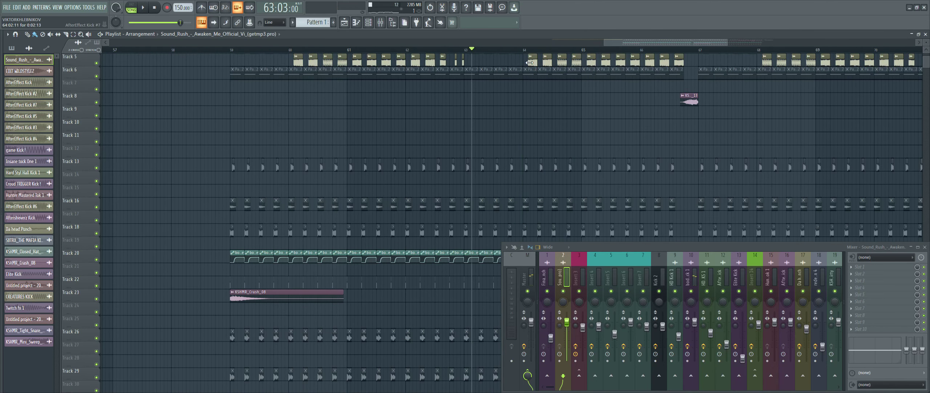
double_click(529, 63)
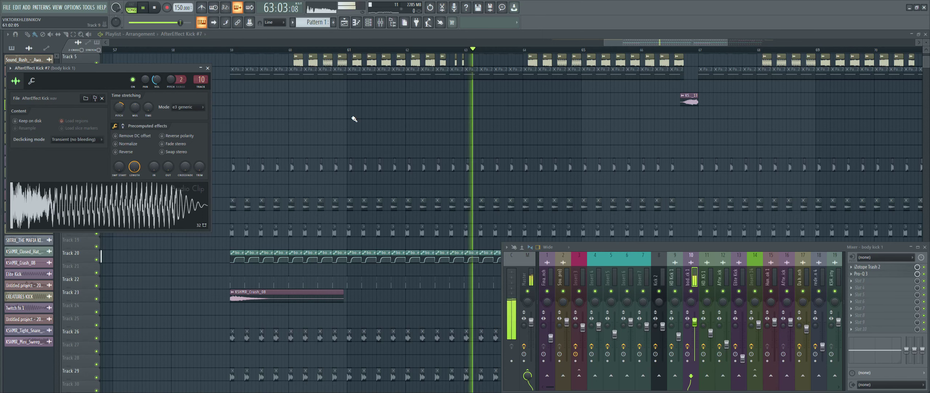
key(Escape)
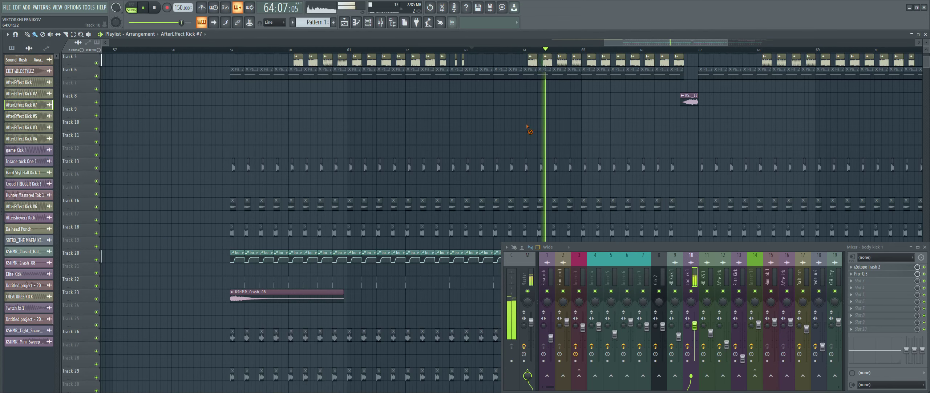
scroll(486, 158, up, 3)
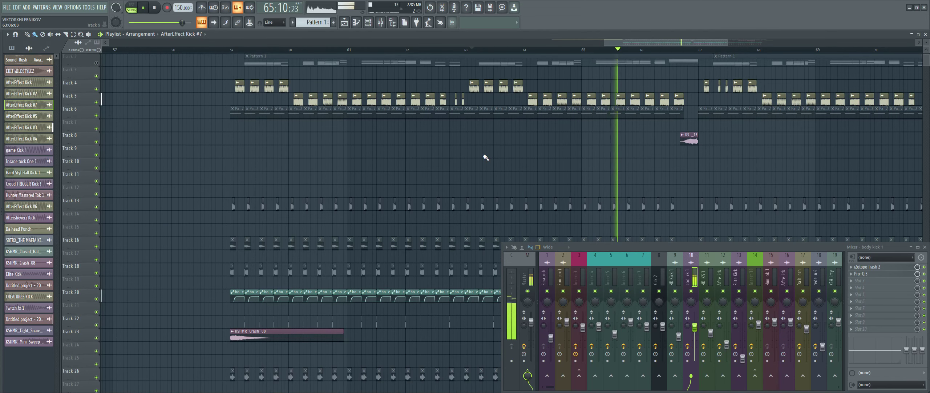
Mute the kicks on Tracks 4 and 5, play from bar 59, and look over the lower percussion tracks
click(371, 24)
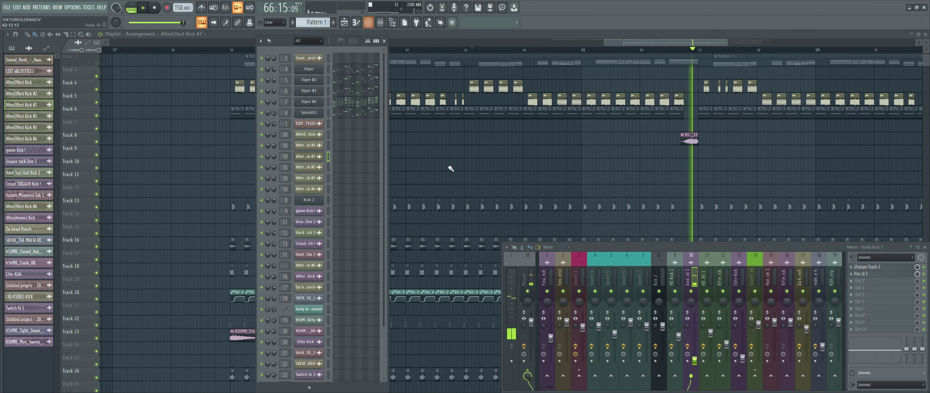
key(F6)
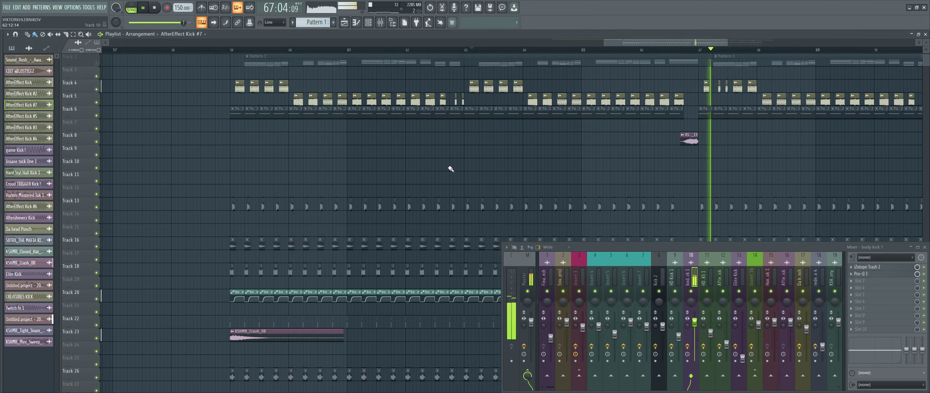
click(97, 90)
click(231, 50)
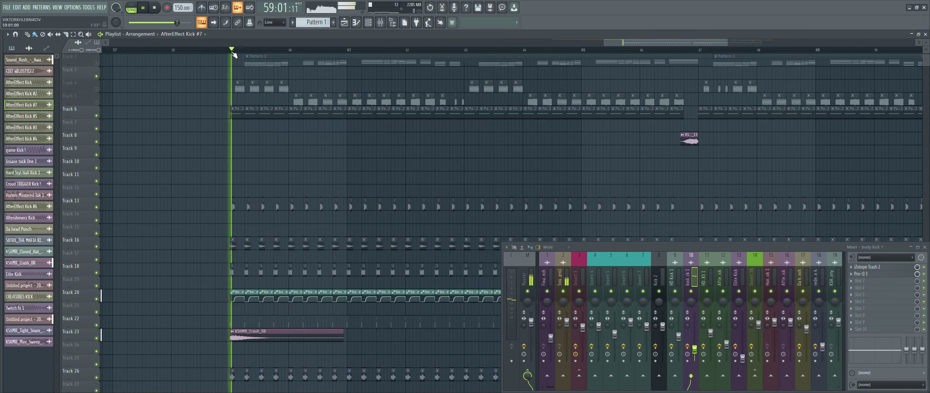
scroll(244, 158, down, 4)
scroll(246, 157, down, 3)
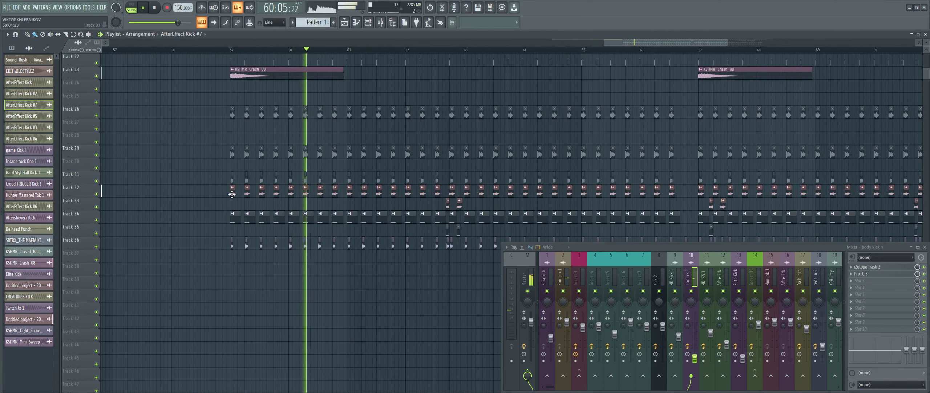
Stop playback, check the channel settings of the sample clip on Track 32, and close them
key(space)
double_click(233, 191)
click(175, 240)
key(Escape)
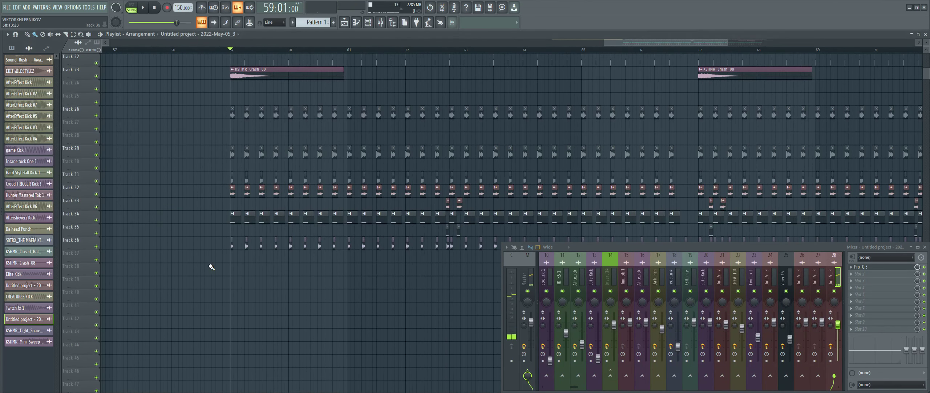
Open Pattern 3 from Track 34 in the piano roll and play its Viper #5 note
double_click(236, 221)
key(space)
key(space)
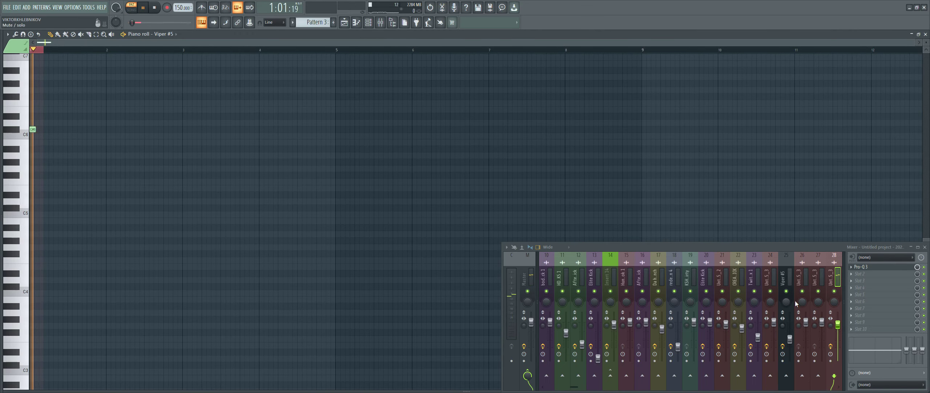
scroll(796, 304, down, 3)
Find the Viper #5 channel in the channel rack, then close the rack and piano roll to return to the playlist
click(375, 23)
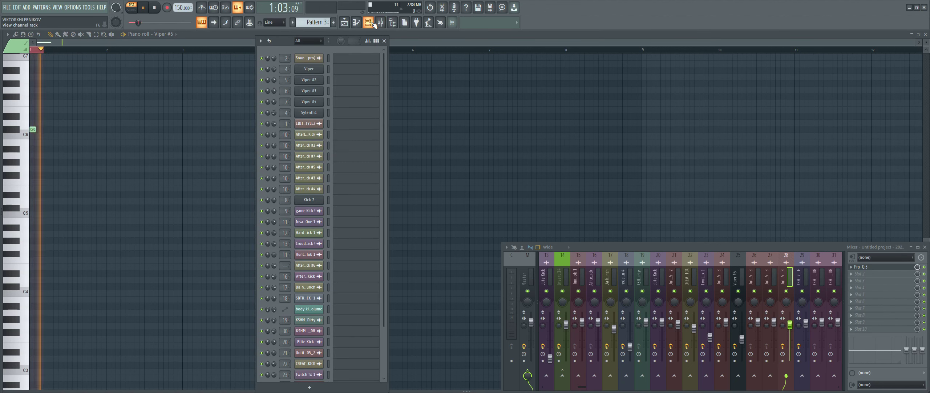
scroll(375, 171, down, 4)
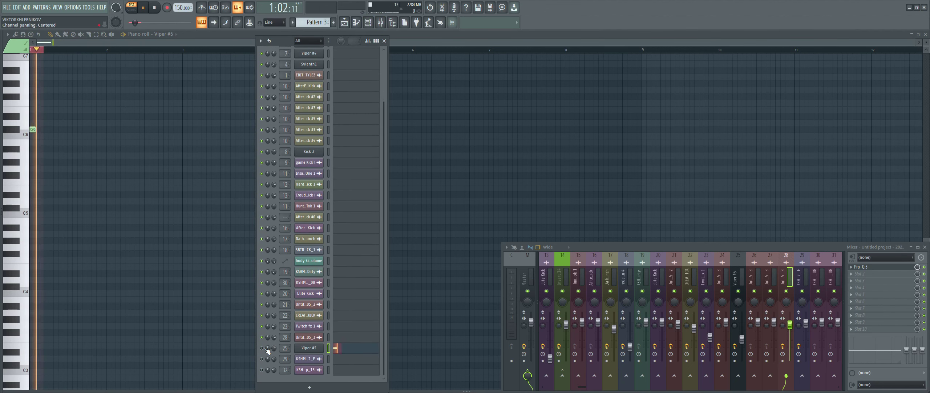
scroll(355, 163, up, 3)
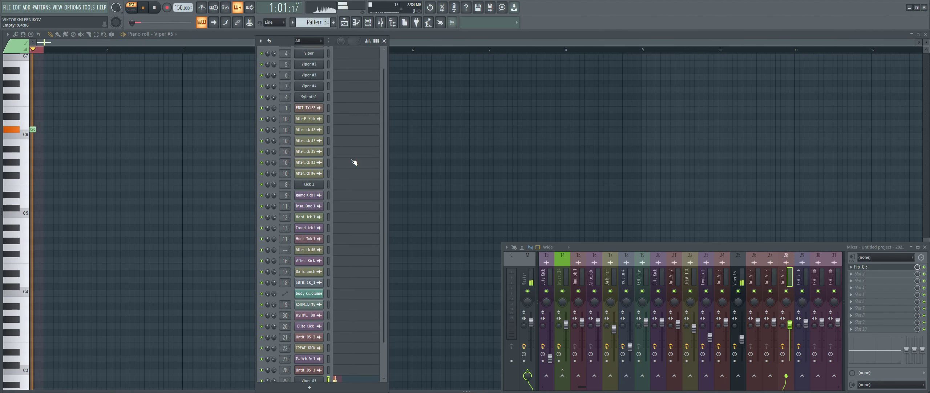
click(307, 35)
key(space)
double_click(369, 23)
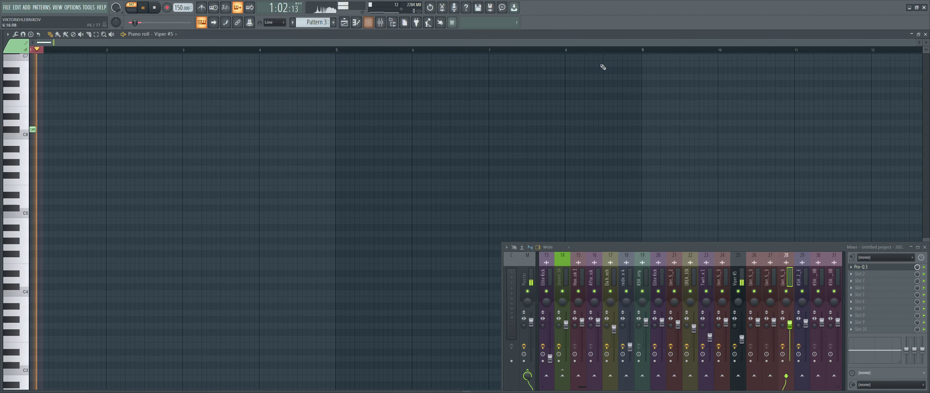
click(926, 34)
key(F6)
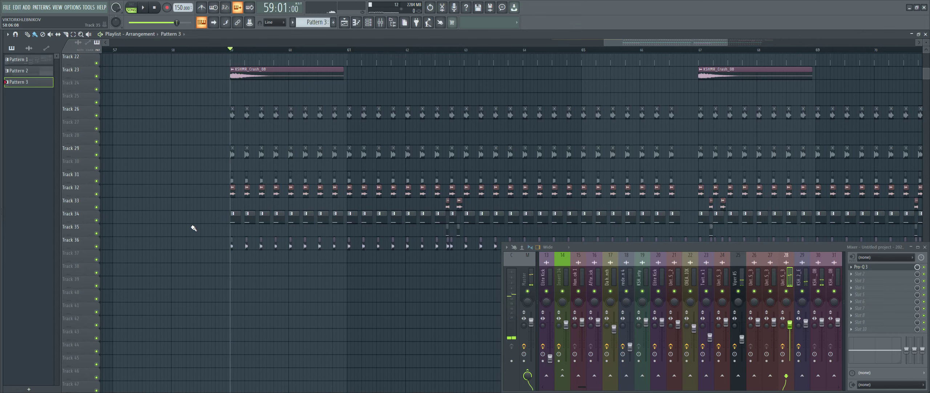
Play the arrangement from bar 59 while looking over the playlist tracks from top to bottom, and stop
scroll(194, 228, up, 5)
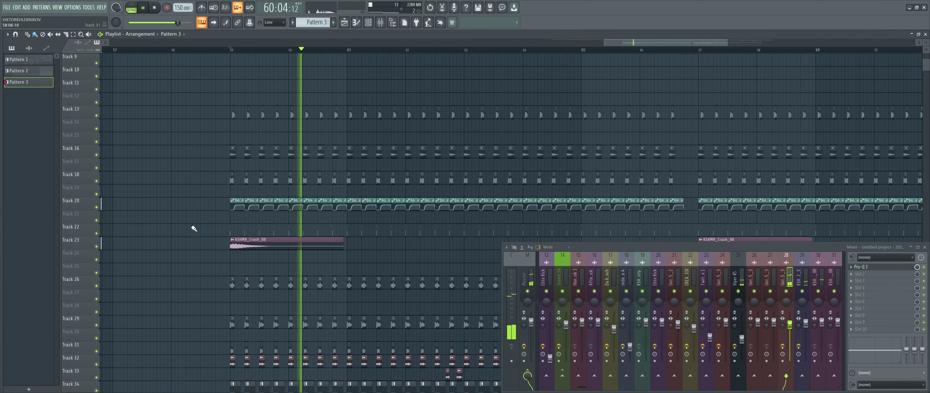
scroll(146, 254, up, 3)
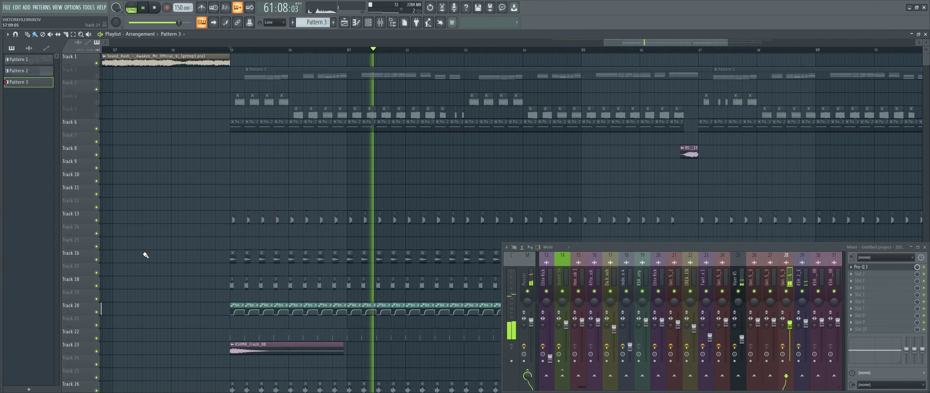
scroll(165, 217, down, 1)
scroll(164, 215, down, 7)
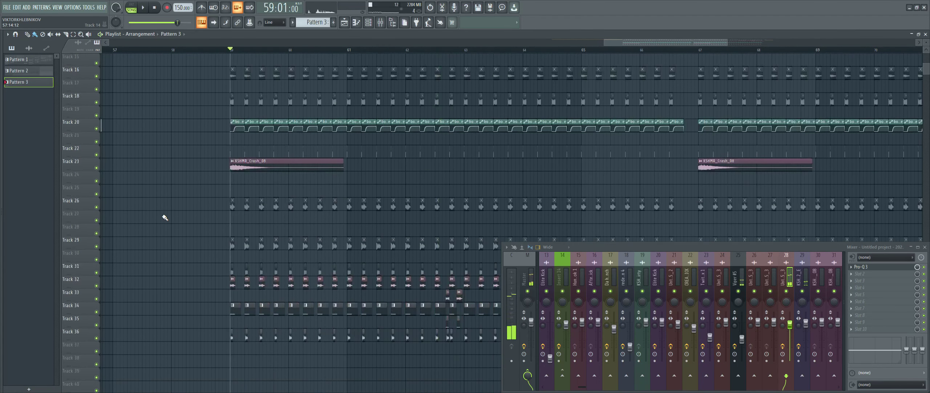
key(space)
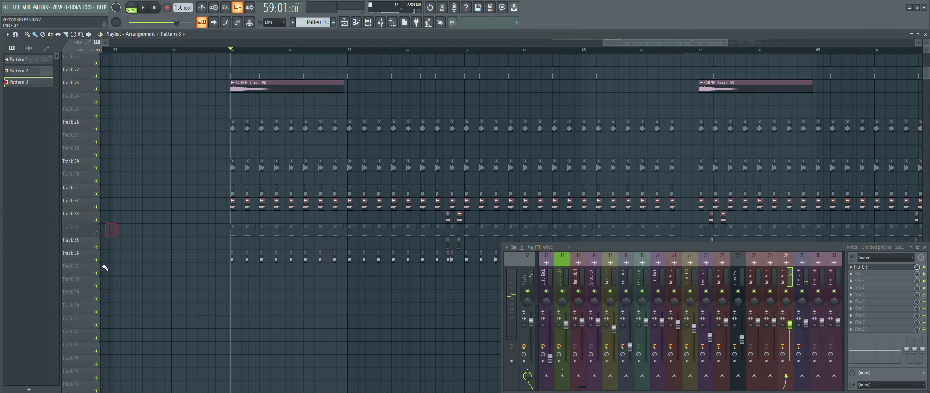
Turn Track 34 back on and end the solo on the Viper #5 mixer track during playback
click(97, 233)
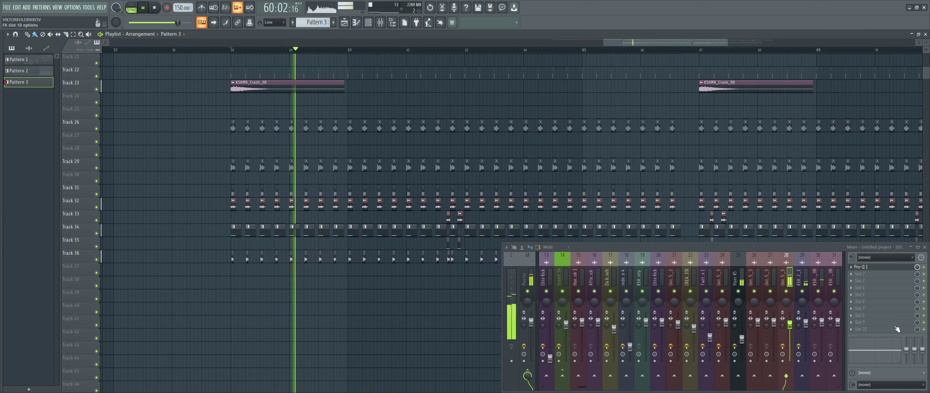
click(740, 302)
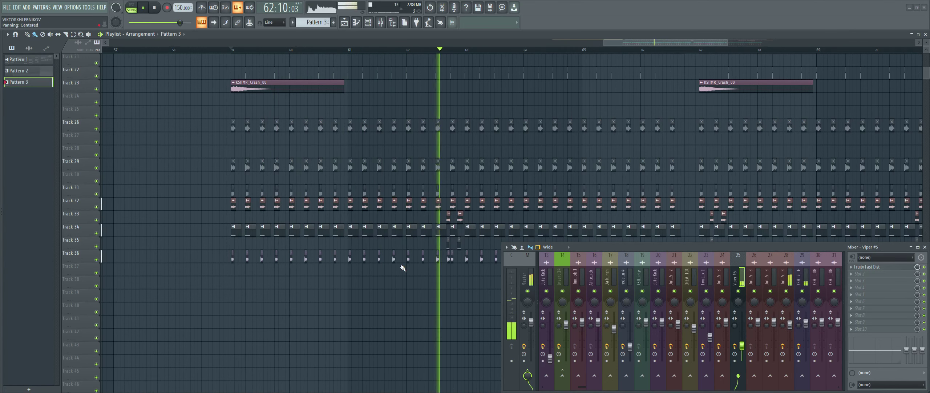
scroll(386, 320, down, 3)
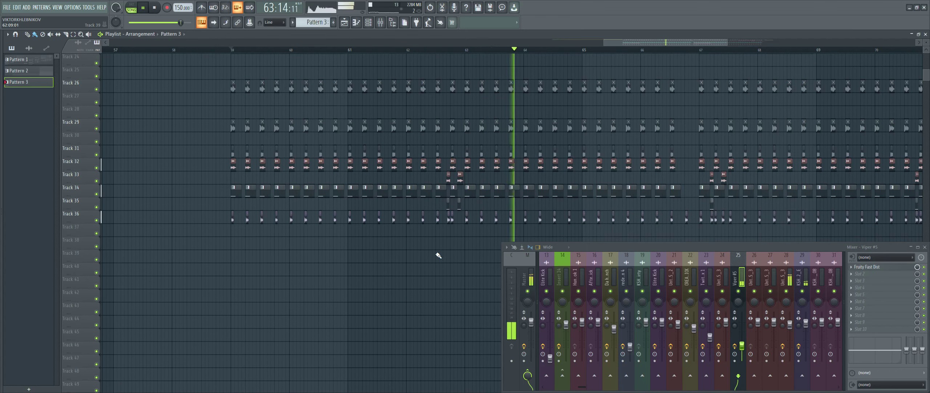
Solo Track 36, play it, and examine the KSHMR_Tight_Snare_22_E sample's channel settings
ctrl+click(96, 220)
key(space)
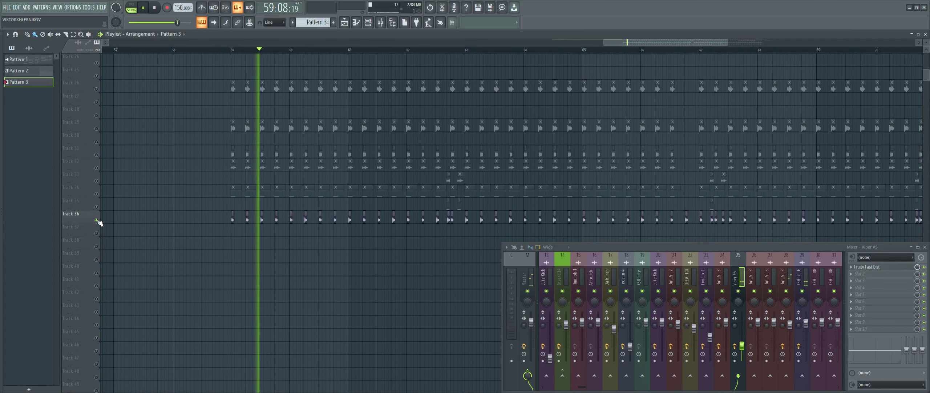
key(space)
double_click(232, 220)
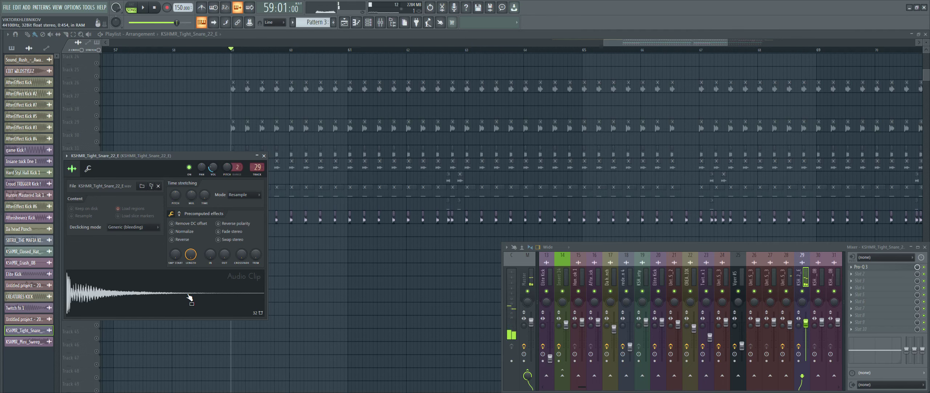
key(Escape)
key(space)
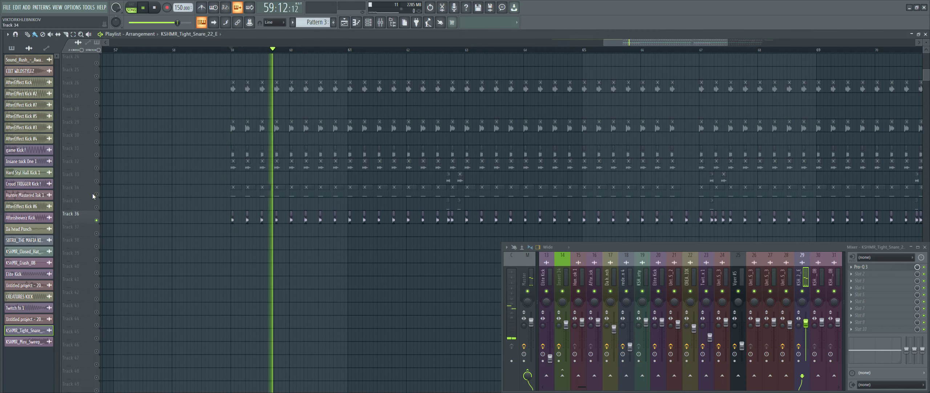
Stop playback, turn all playlist tracks back on, and dismiss the track color selector
key(space)
right_click(93, 167)
click(97, 168)
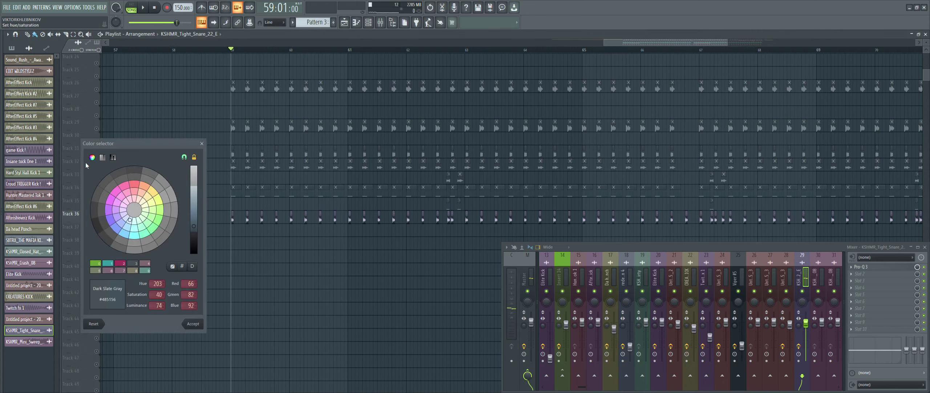
click(204, 145)
scroll(192, 203, up, 5)
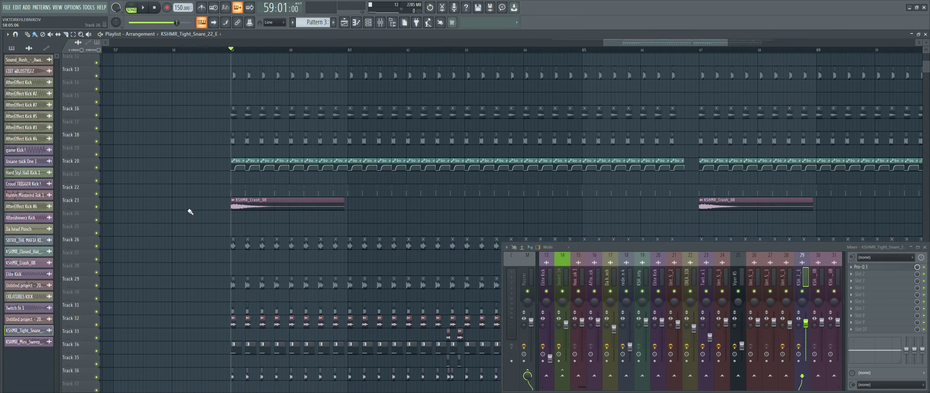
Play briefly, check the channel settings of the KSHMR_Crash_08 clip on Track 23, and close them
key(space)
key(space)
double_click(261, 222)
key(Escape)
Leave only Tracks 4, 5 and 20 on and play the kicks from bar 59
scroll(156, 177, up, 4)
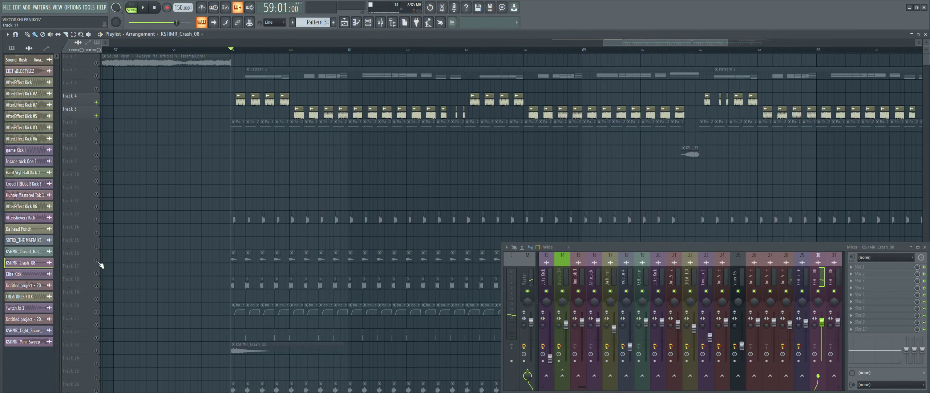
scroll(102, 258, down, 2)
scroll(107, 203, up, 2)
key(space)
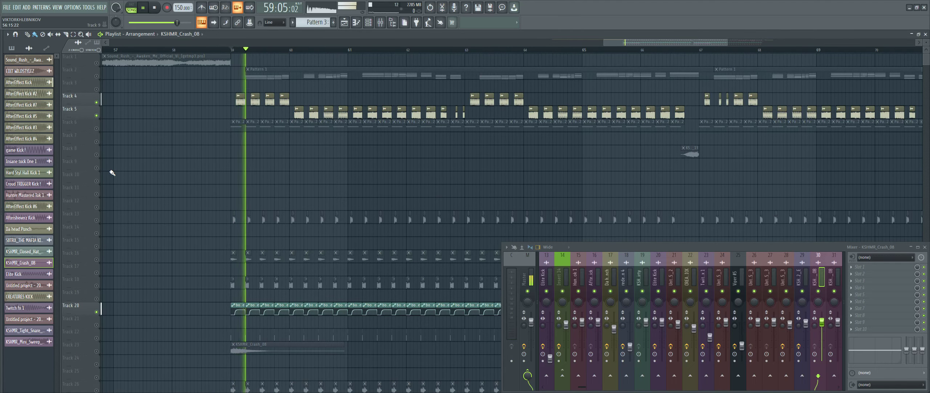
scroll(620, 272, up, 9)
Select the body kick 1 mixer track, inspect its iZotope Trash 2 distortion settings, and close the plugin
click(638, 271)
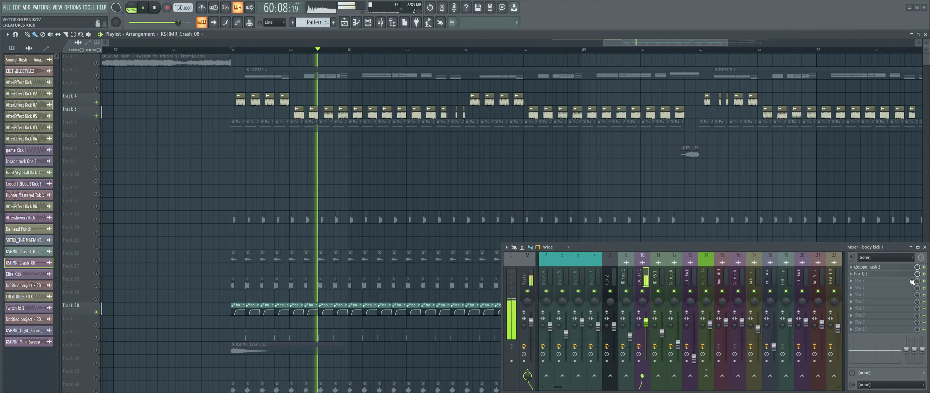
click(879, 267)
drag(279, 124, 301, 113)
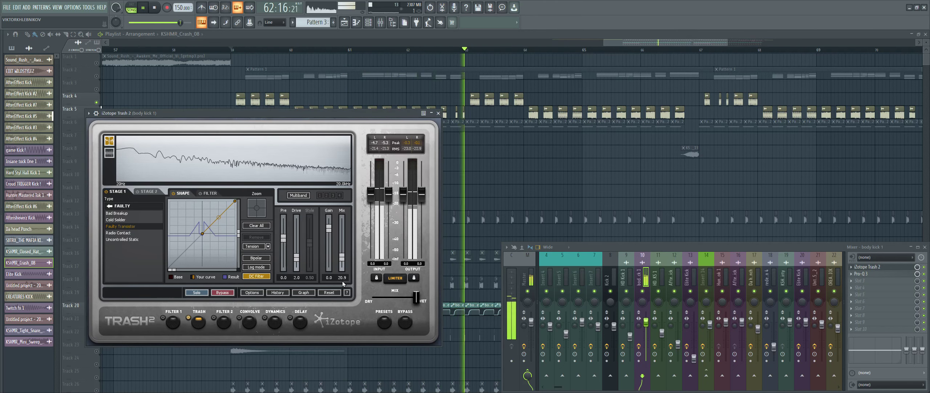
click(858, 269)
Inspect the Pro-Q 3 equalizer curve on the body kick 1 mixer track and close the plugin
click(861, 273)
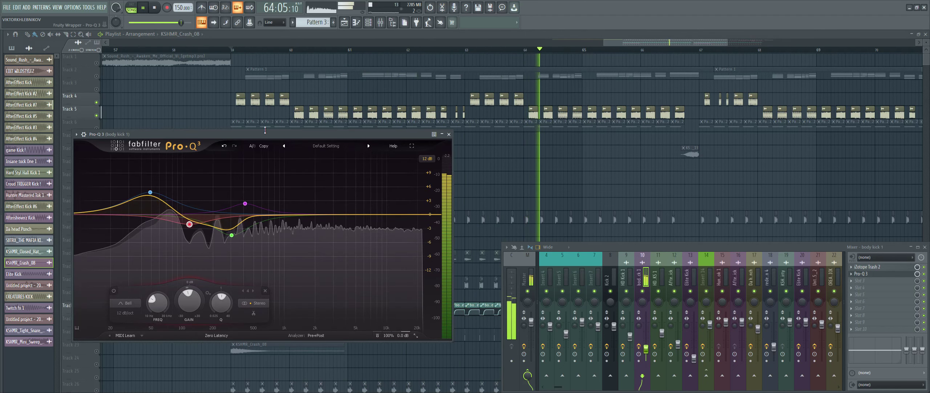
drag(268, 132, 286, 117)
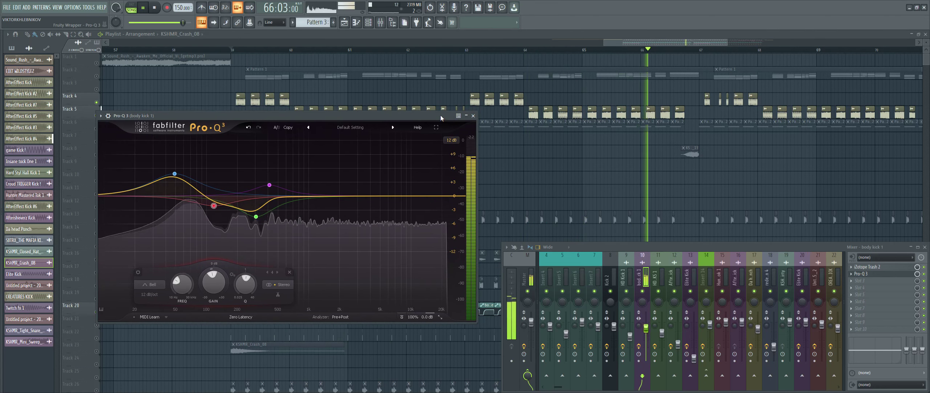
click(474, 115)
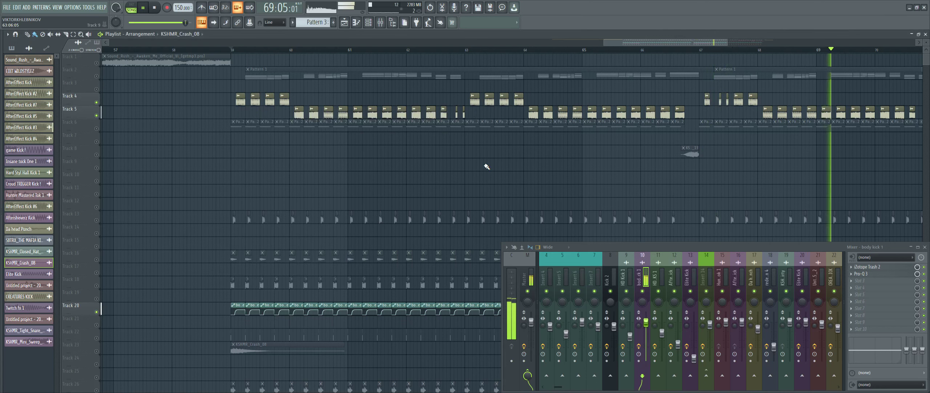
Turn all playlist tracks back on and extend the Sound Rush clip at bar 75 on Track 5 to 5 bars
right_click(101, 102)
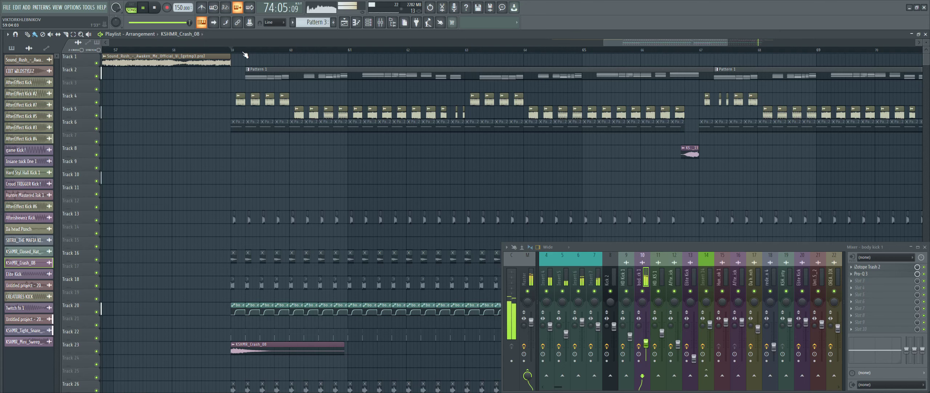
scroll(234, 109, down, 4)
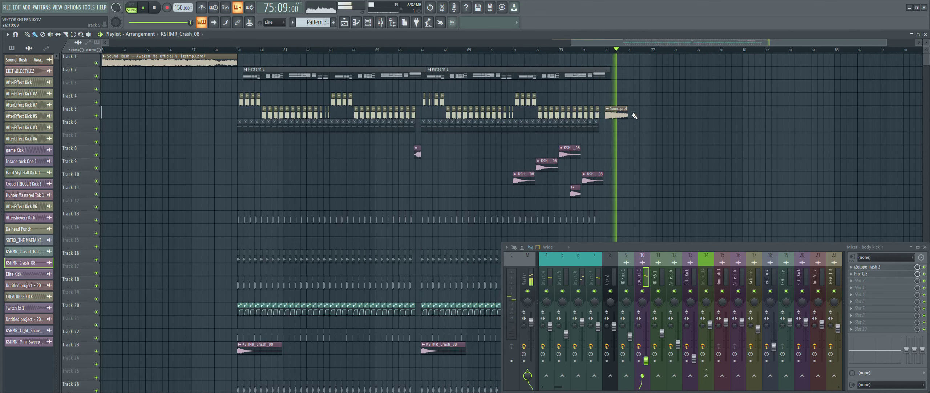
drag(634, 116, 725, 115)
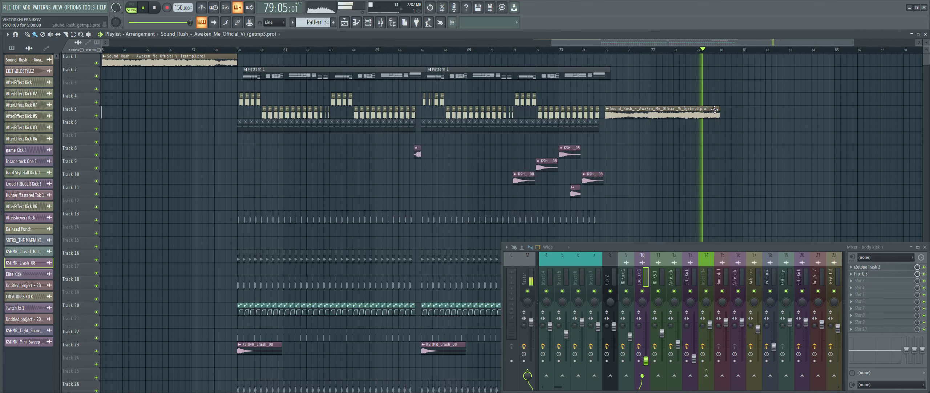
Play the full drop from bar 59 and look over the mixer tracks
key(space)
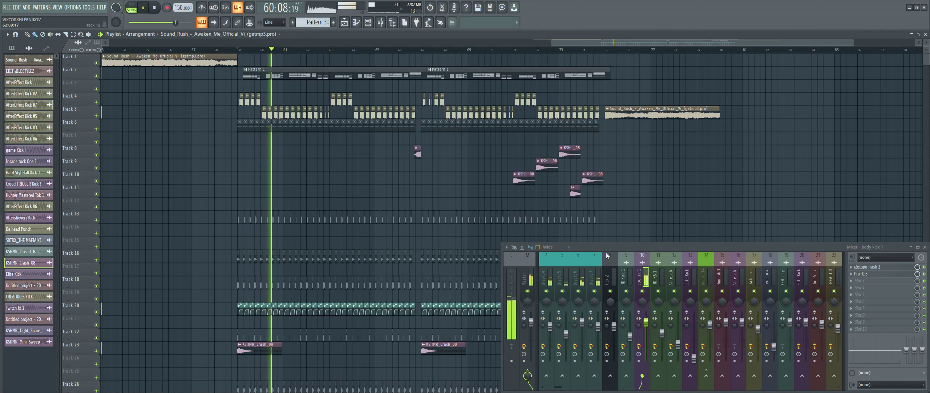
scroll(594, 263, up, 3)
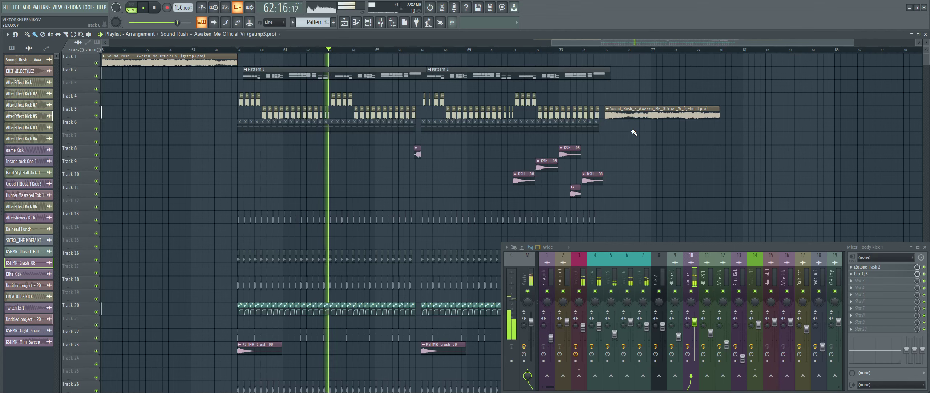
Examine the lower playlist tracks and the Pro-Q 3 equalizers on mixer tracks 28 and 29 while the drop plays
scroll(698, 139, down, 7)
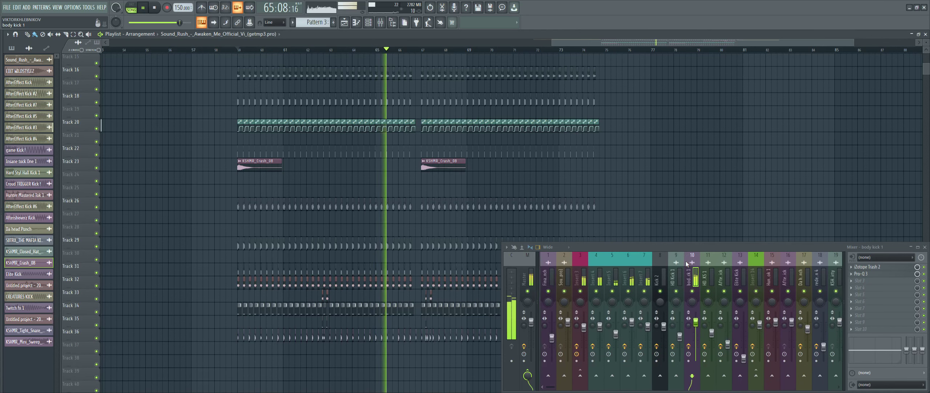
scroll(727, 270, down, 18)
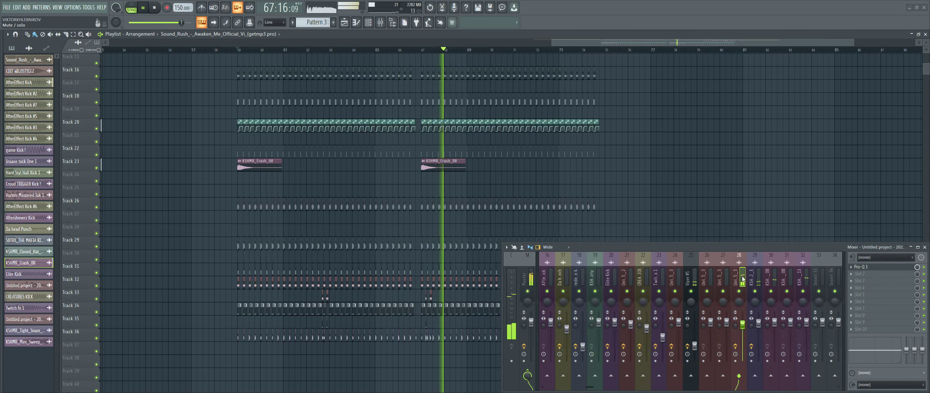
click(872, 272)
click(686, 248)
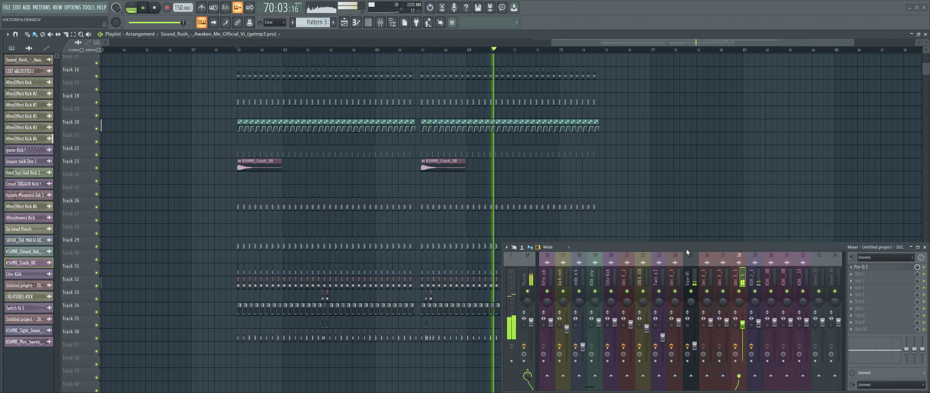
click(865, 268)
click(865, 269)
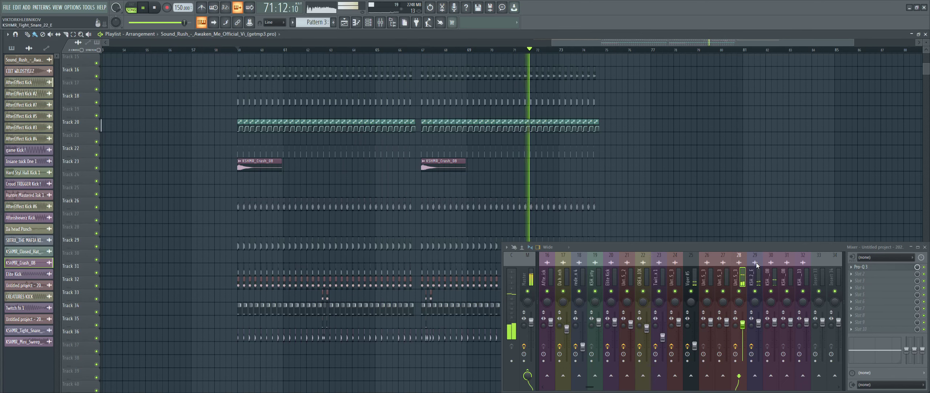
click(861, 268)
click(860, 268)
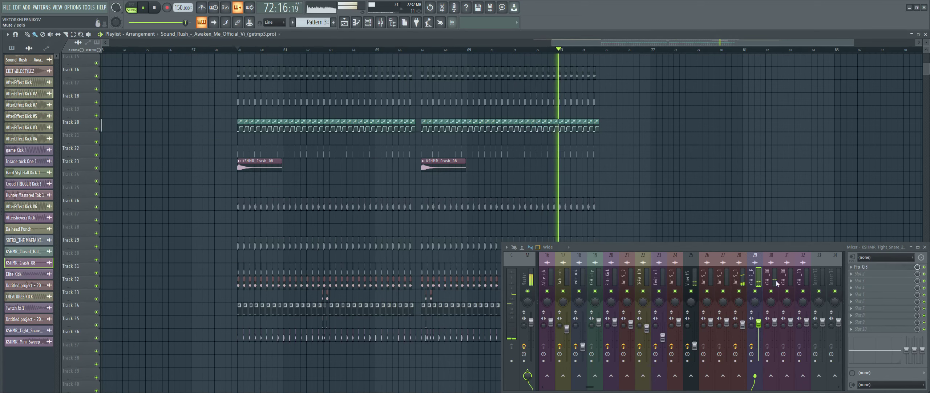
Look over the remaining mixer and playlist tracks through the end of the drop and close the mixer
scroll(769, 275, up, 5)
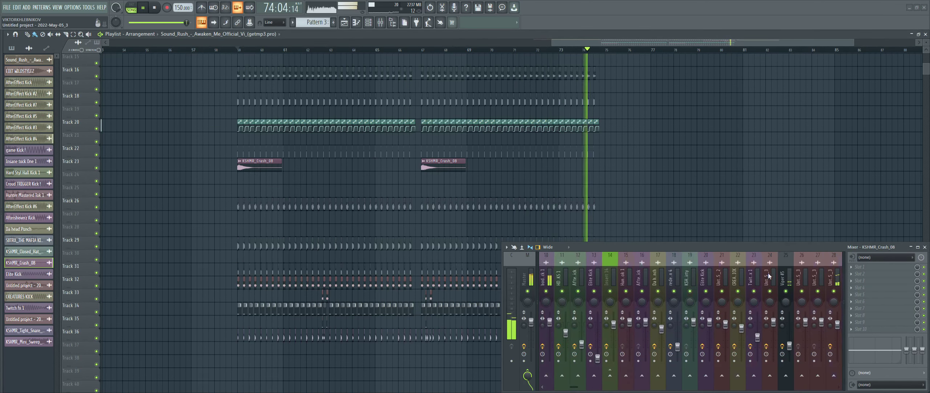
scroll(671, 184, up, 6)
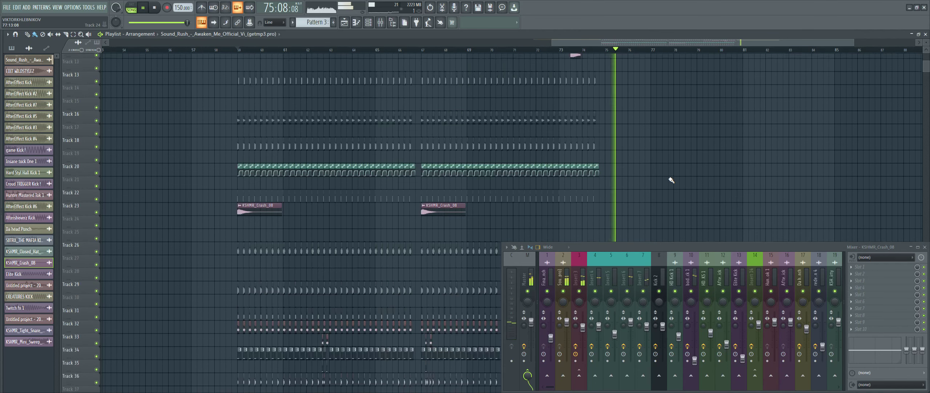
scroll(672, 180, up, 2)
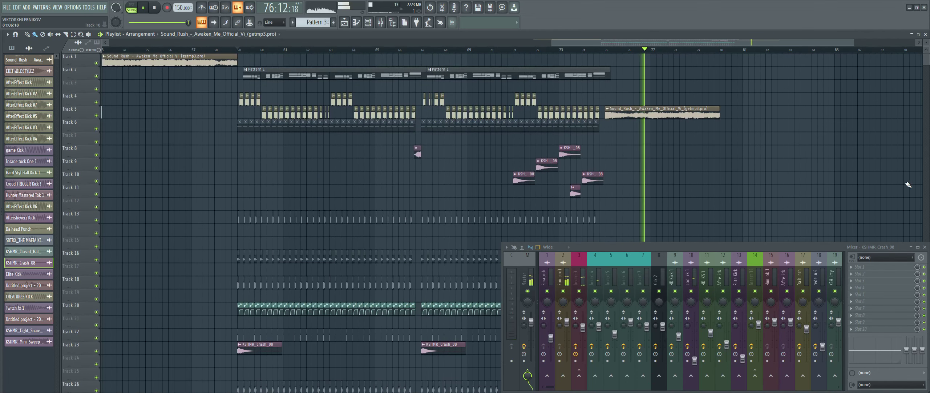
click(926, 247)
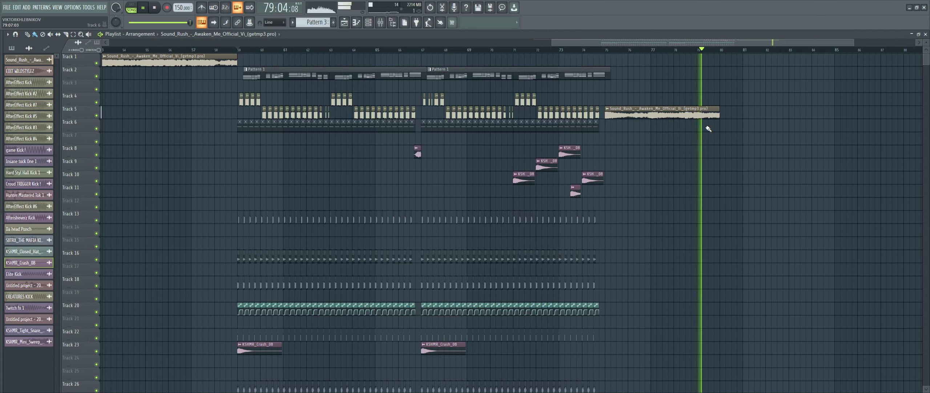
Minimize the music project and switch to Twitch Studio to request the end of the live stream
click(911, 10)
click(665, 383)
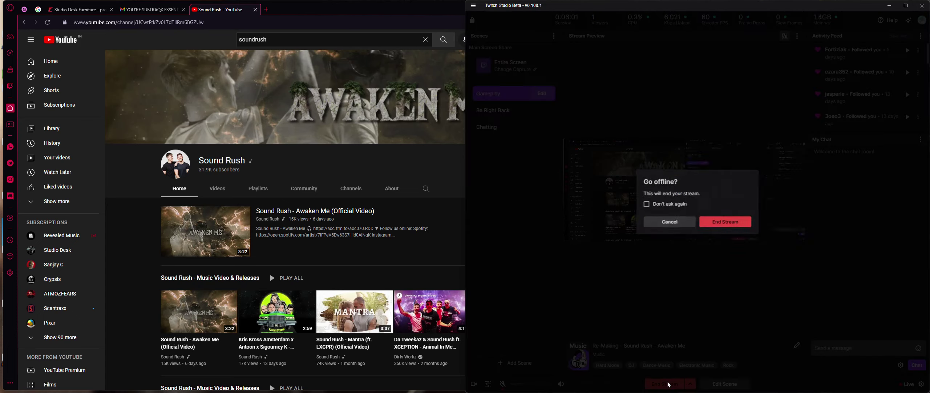